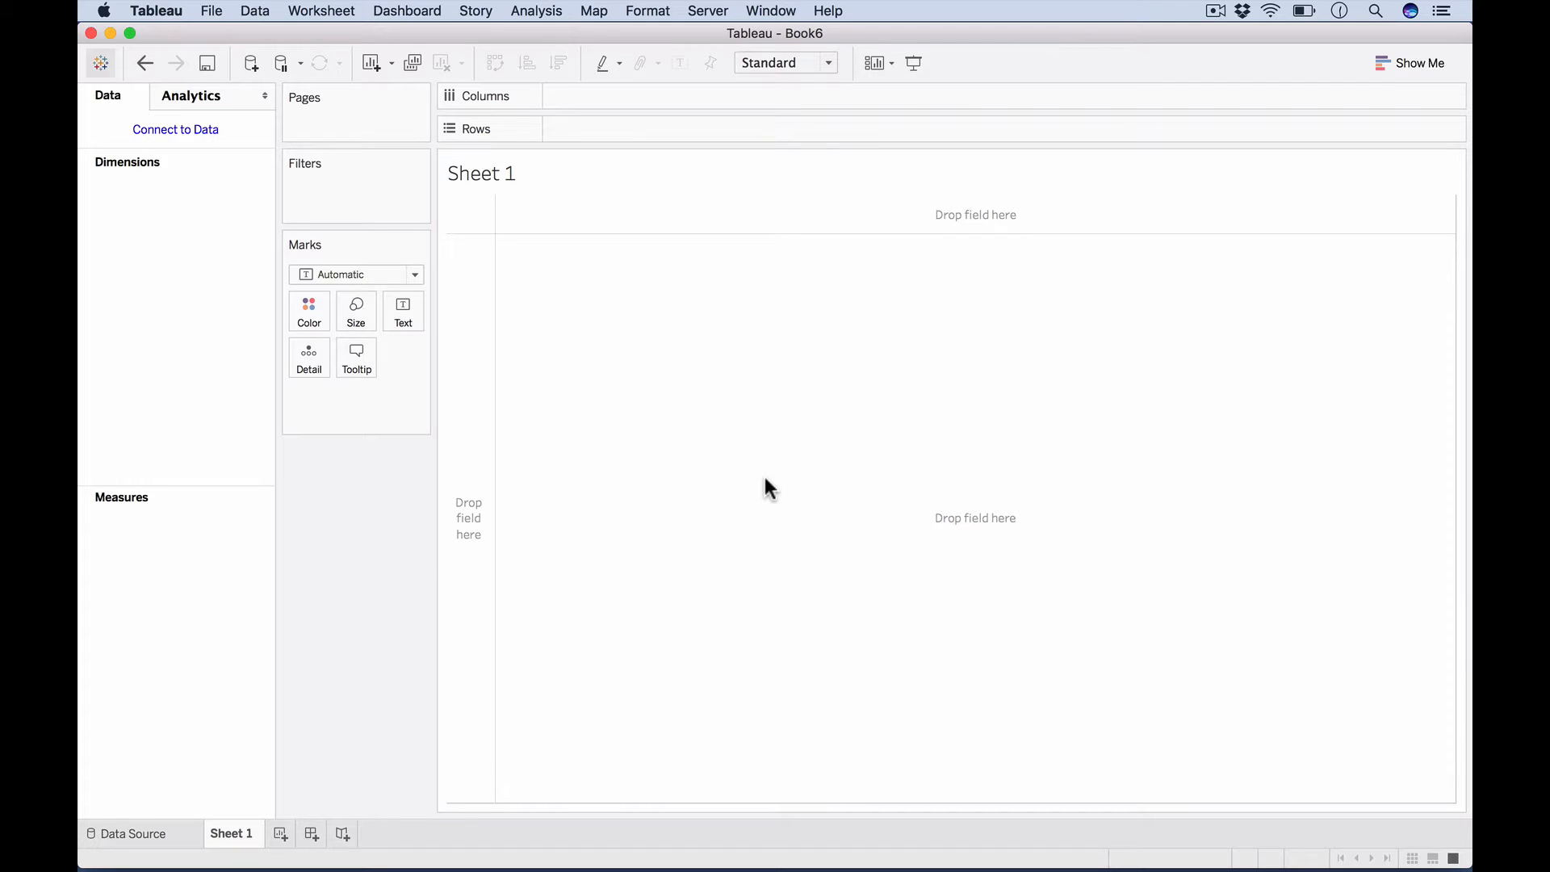
Step: Connect to the saved Sample - Superstore data source and build a bar chart of Sales by Category
{"action": "left_click", "coordinate": [184, 129]}
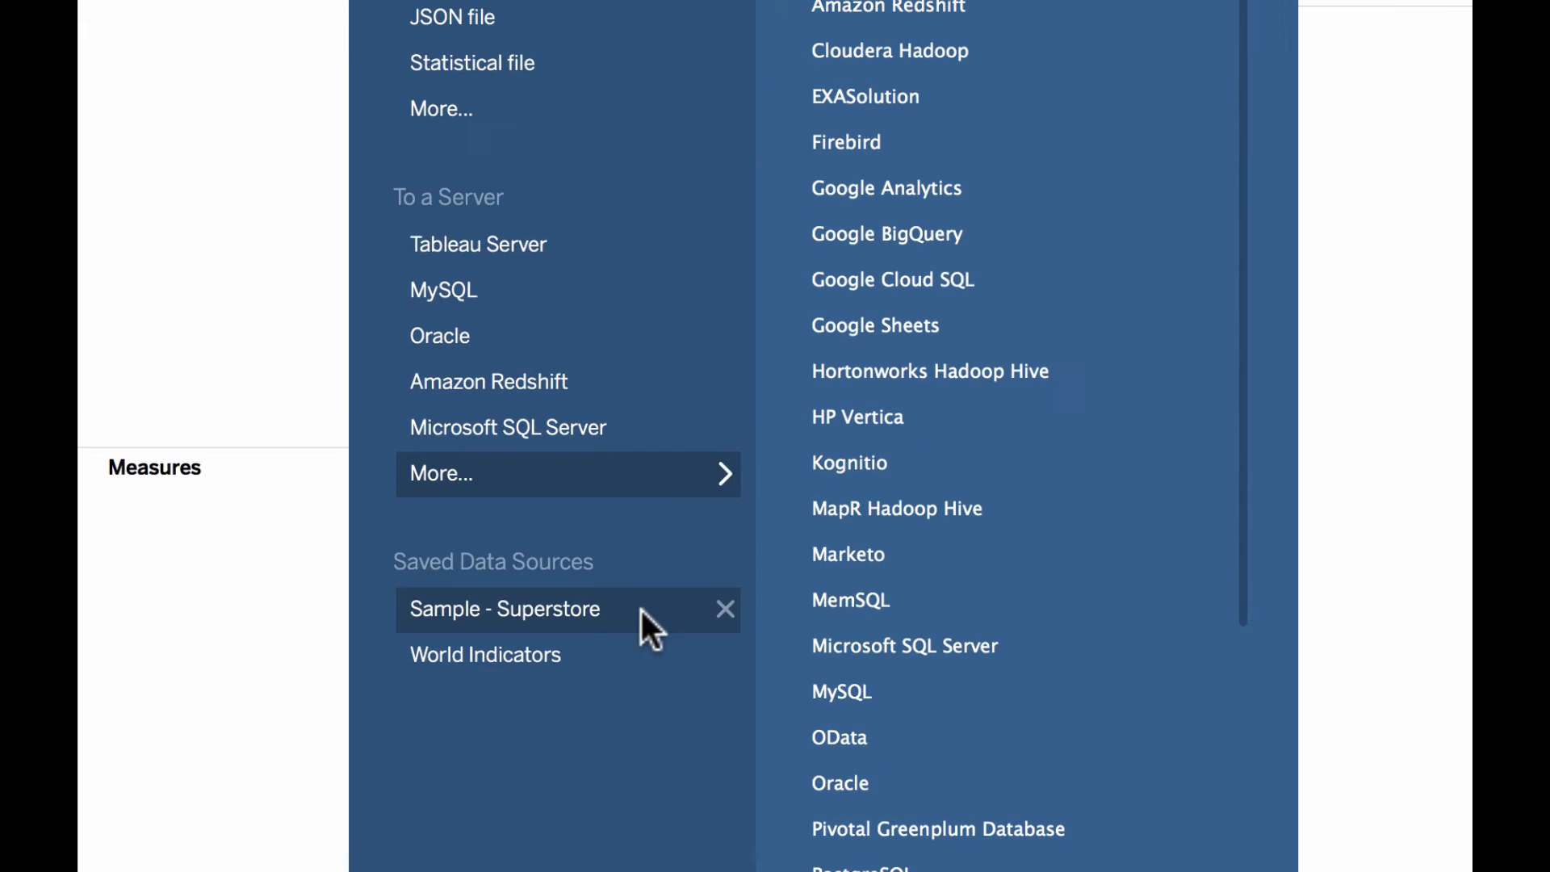
{"action": "left_click", "coordinate": [630, 611]}
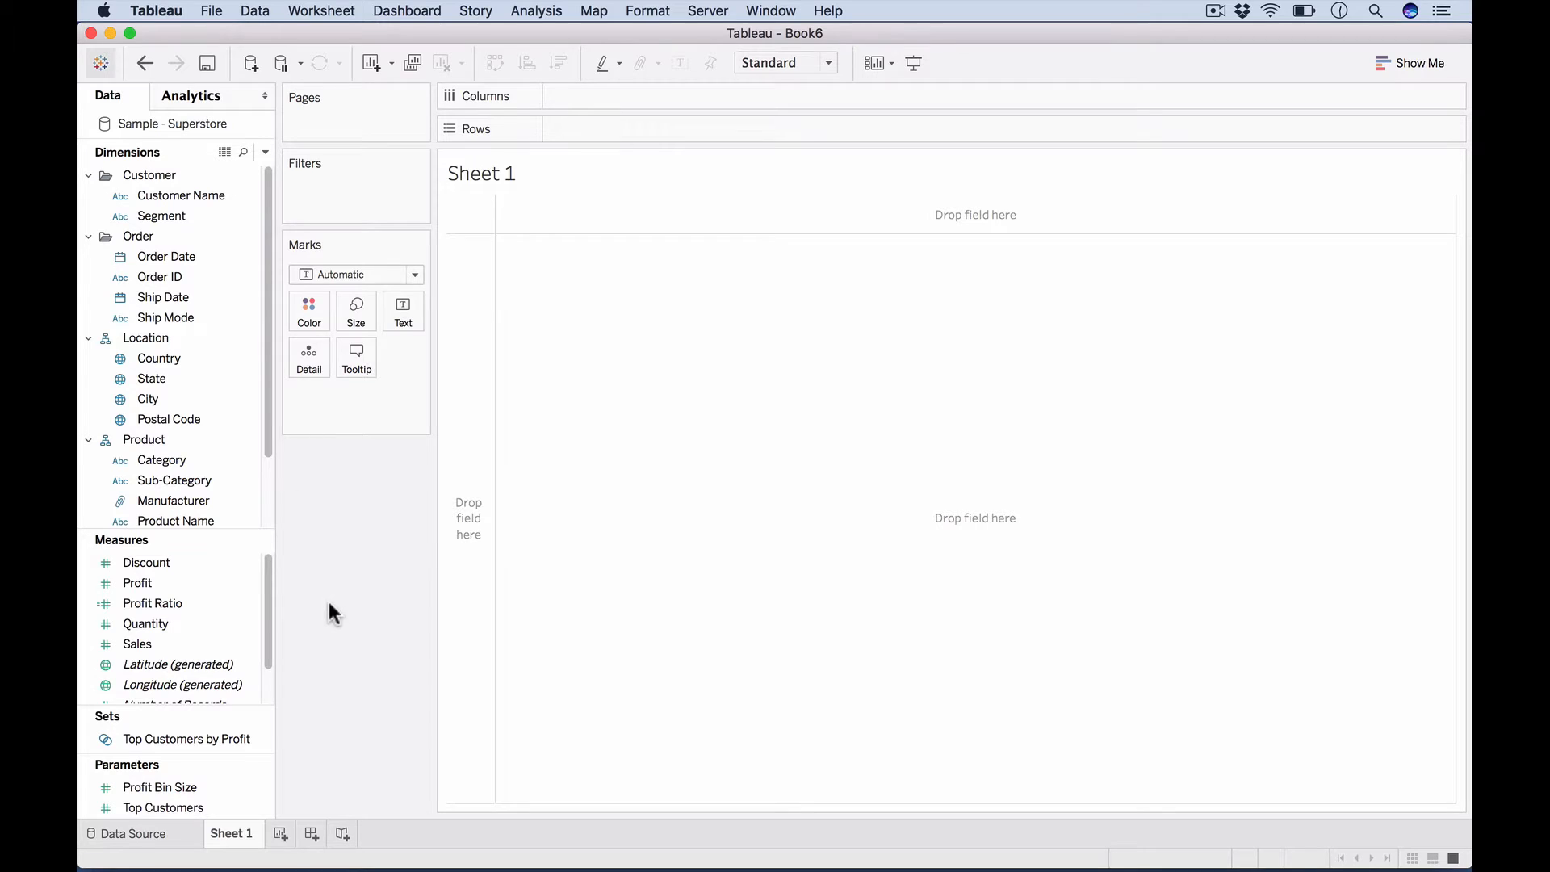
{"action": "left_click", "coordinate": [131, 646]}
{"action": "double_click", "coordinate": [150, 644]}
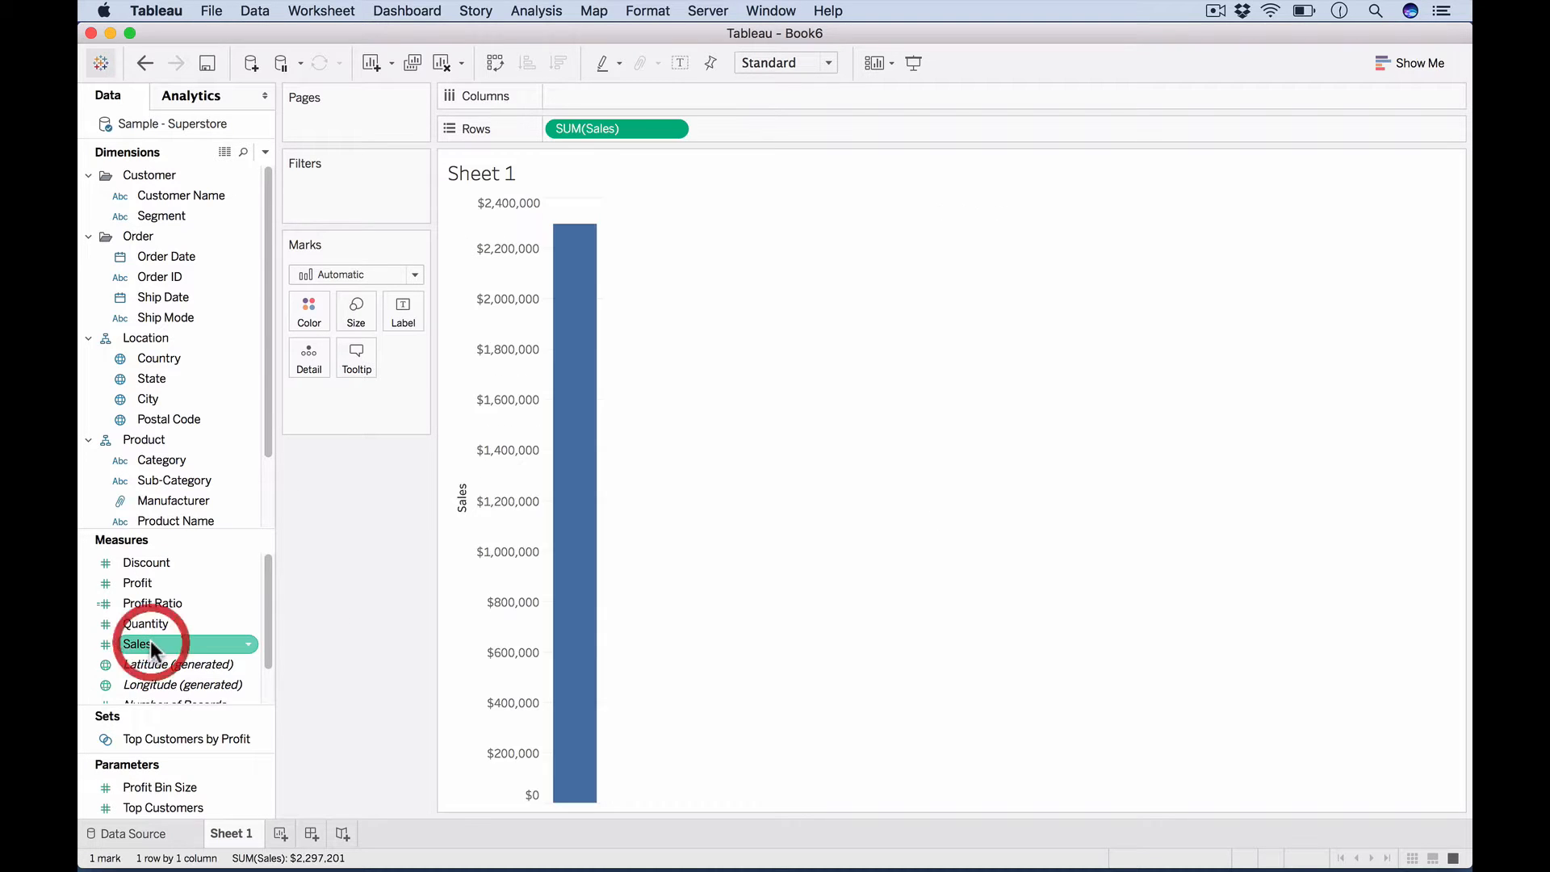
{"action": "double_click", "coordinate": [164, 459]}
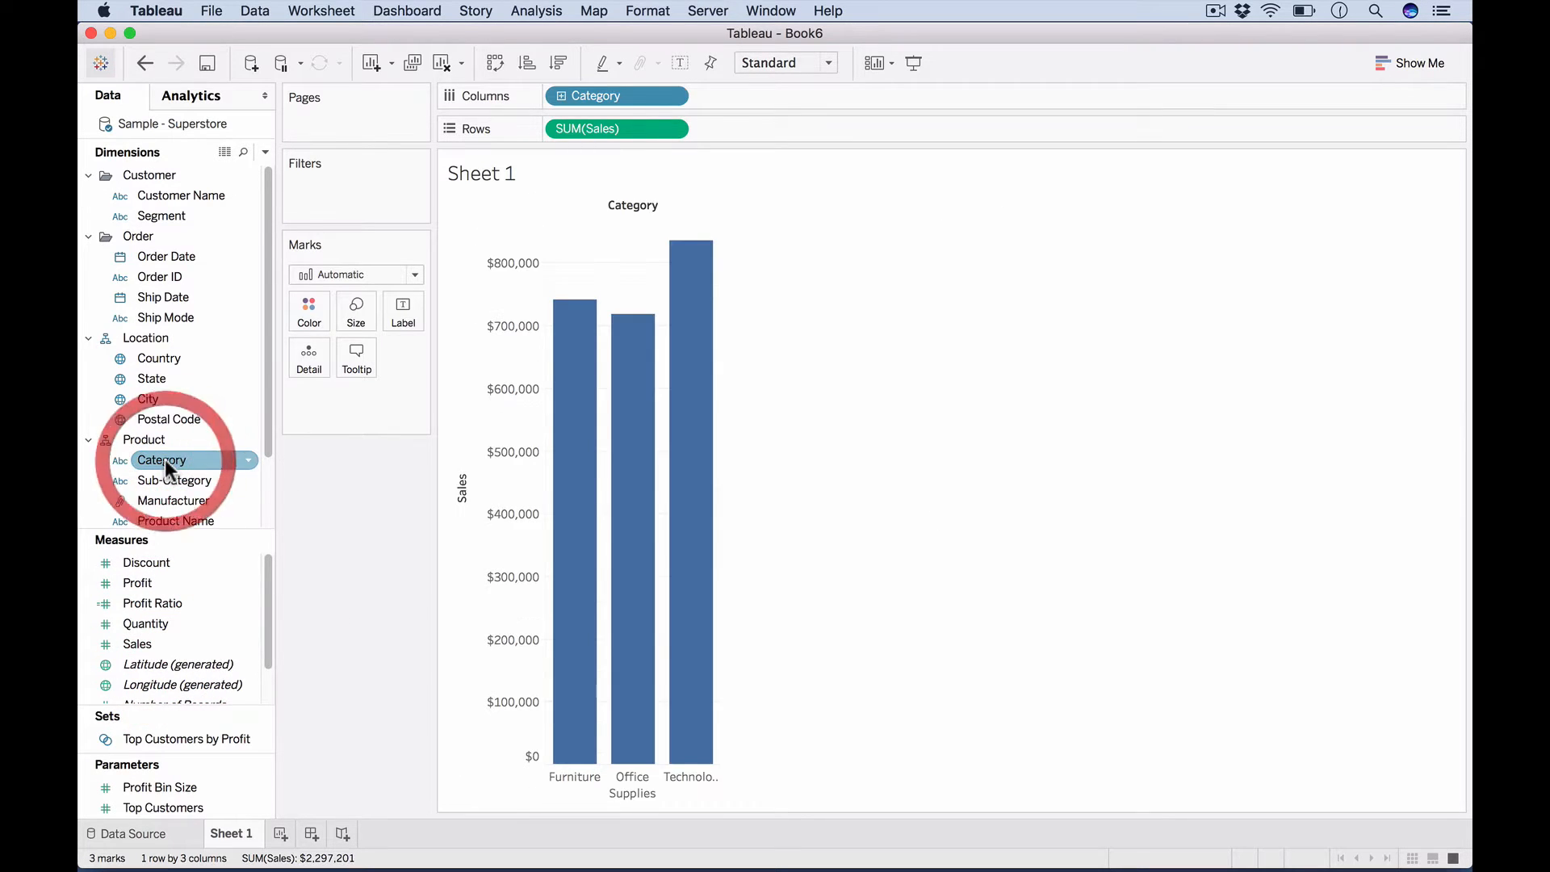
{"action": "left_click", "coordinate": [911, 430]}
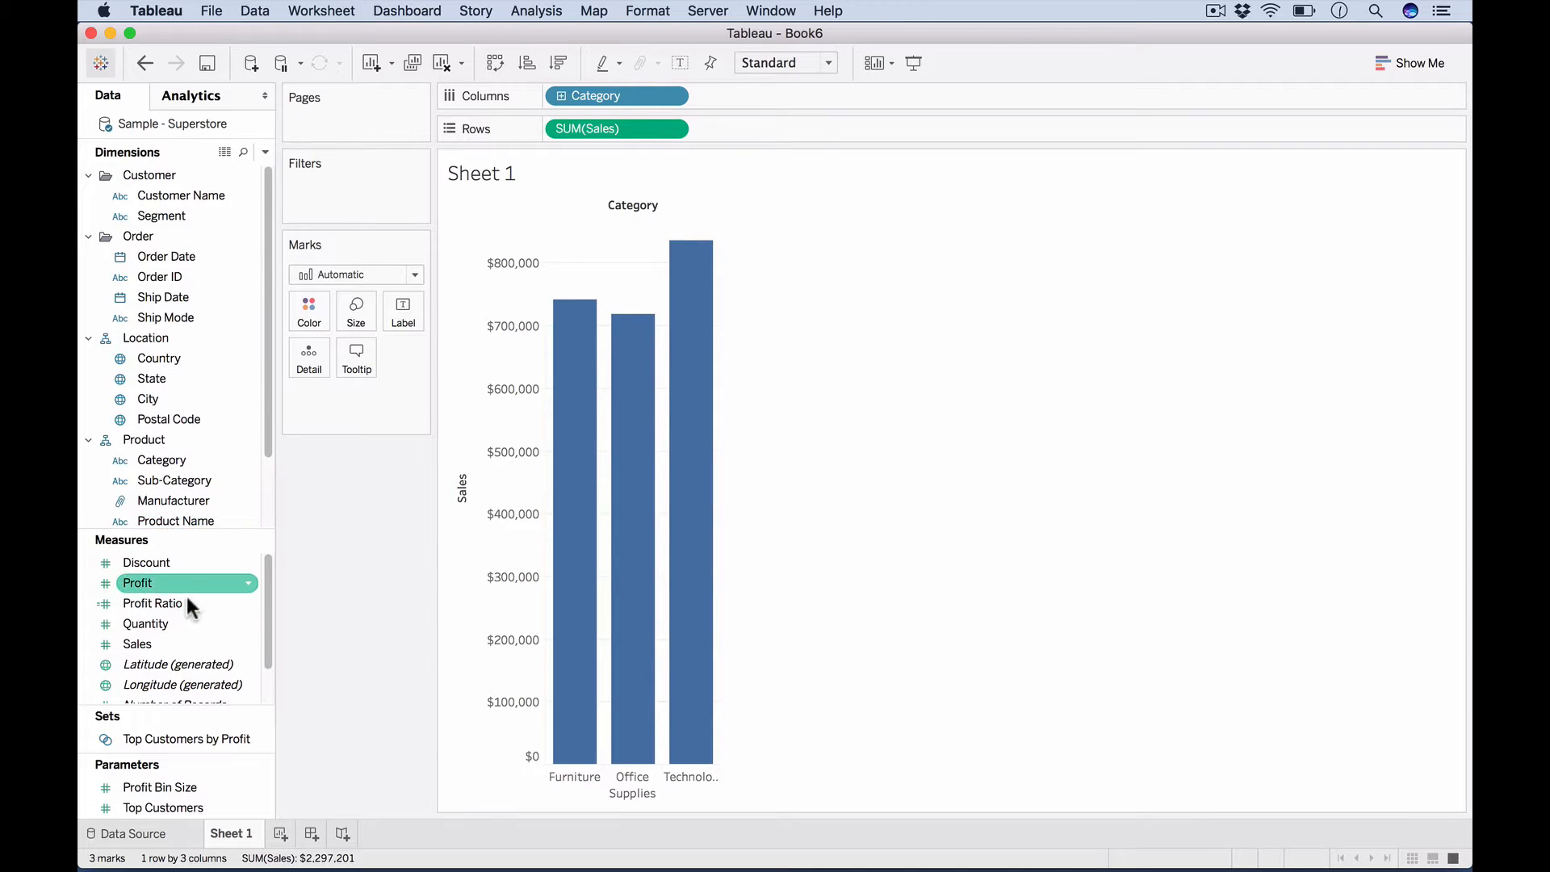
Step: Try adding Sub-Category and Profit to the chart, testing undo and redo, and undo both additions
{"action": "double_click", "coordinate": [178, 478]}
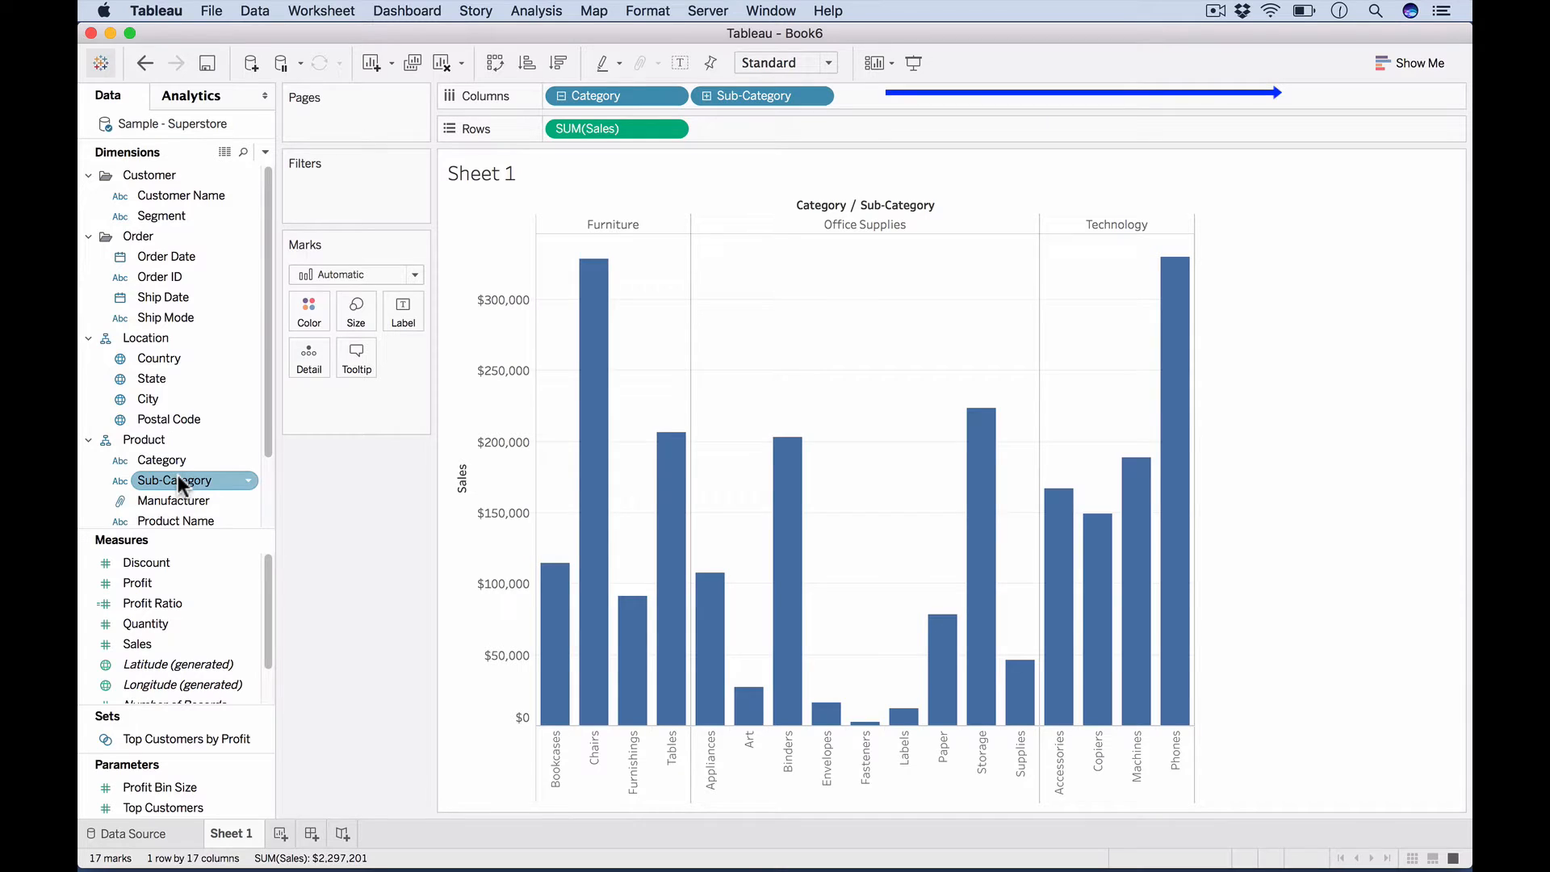
{"action": "double_click", "coordinate": [156, 578]}
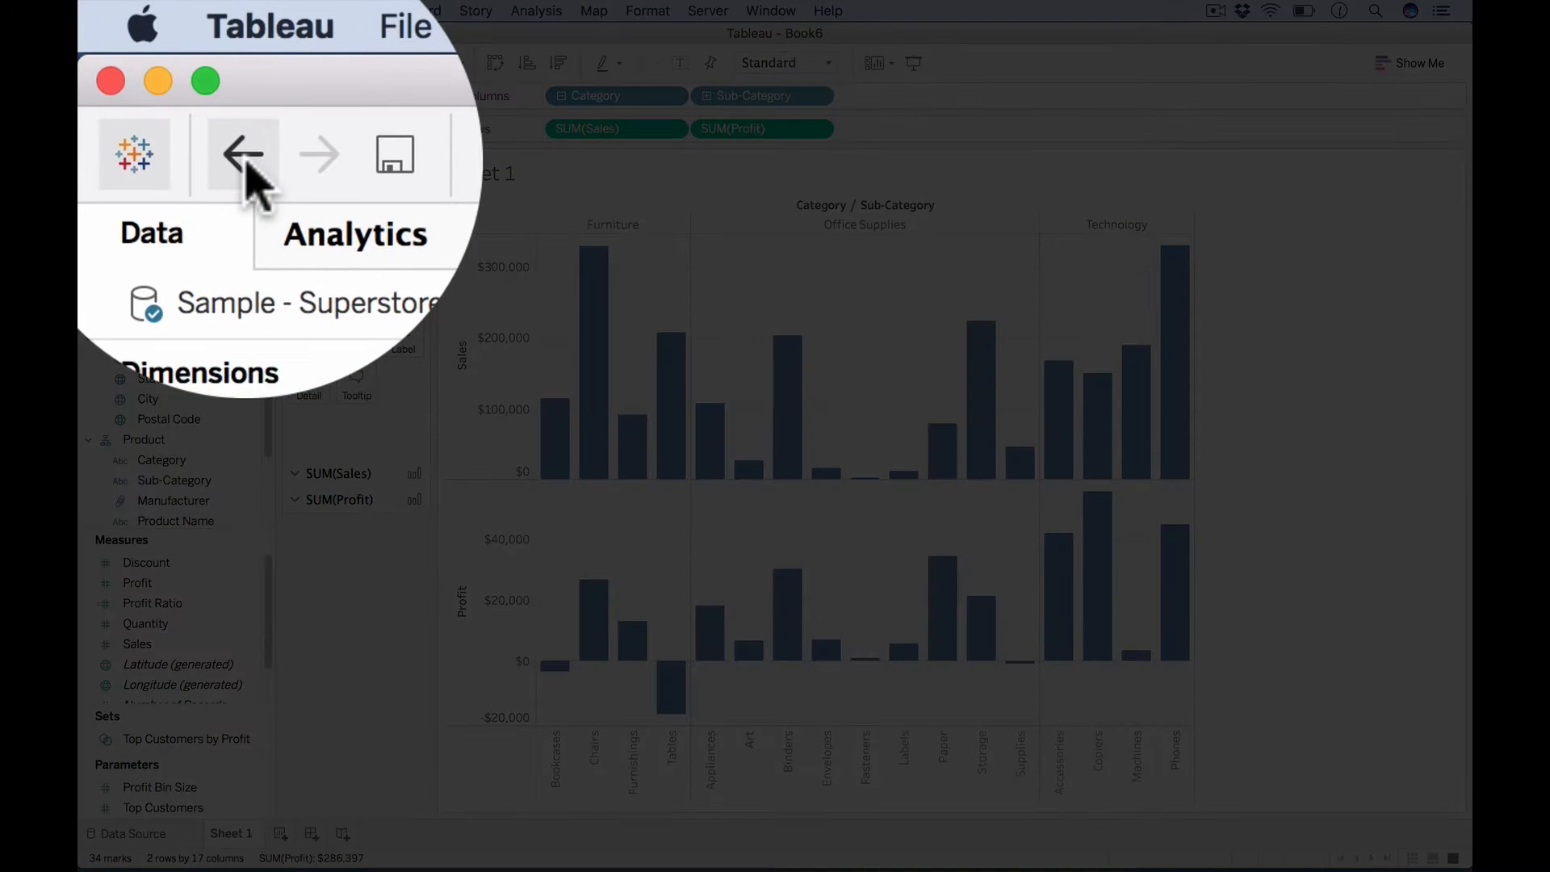
{"action": "left_click", "coordinate": [145, 63]}
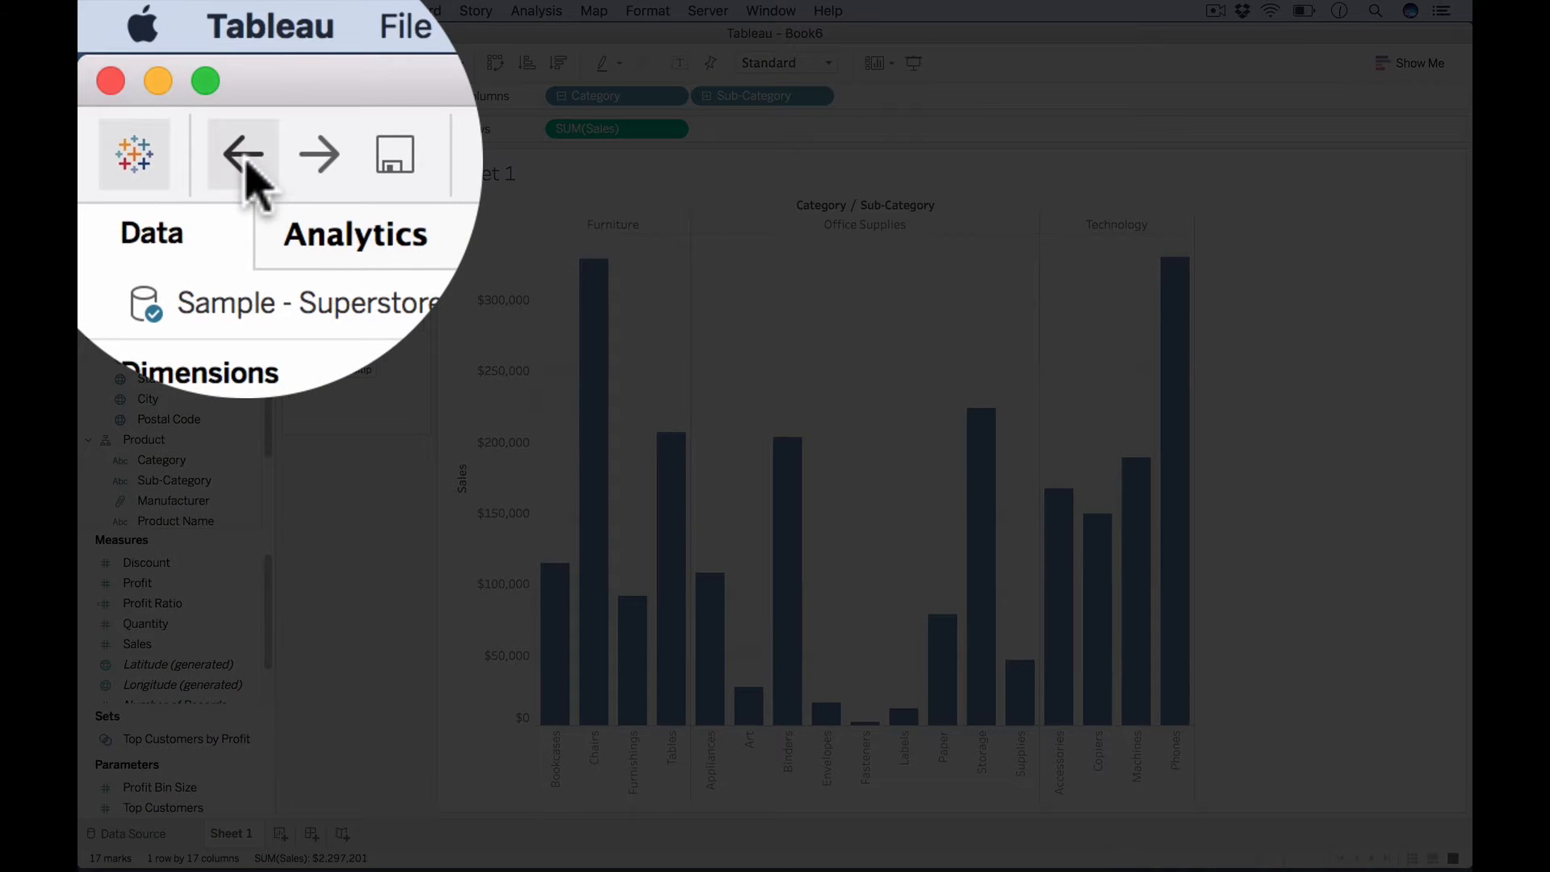
{"action": "left_click", "coordinate": [173, 63]}
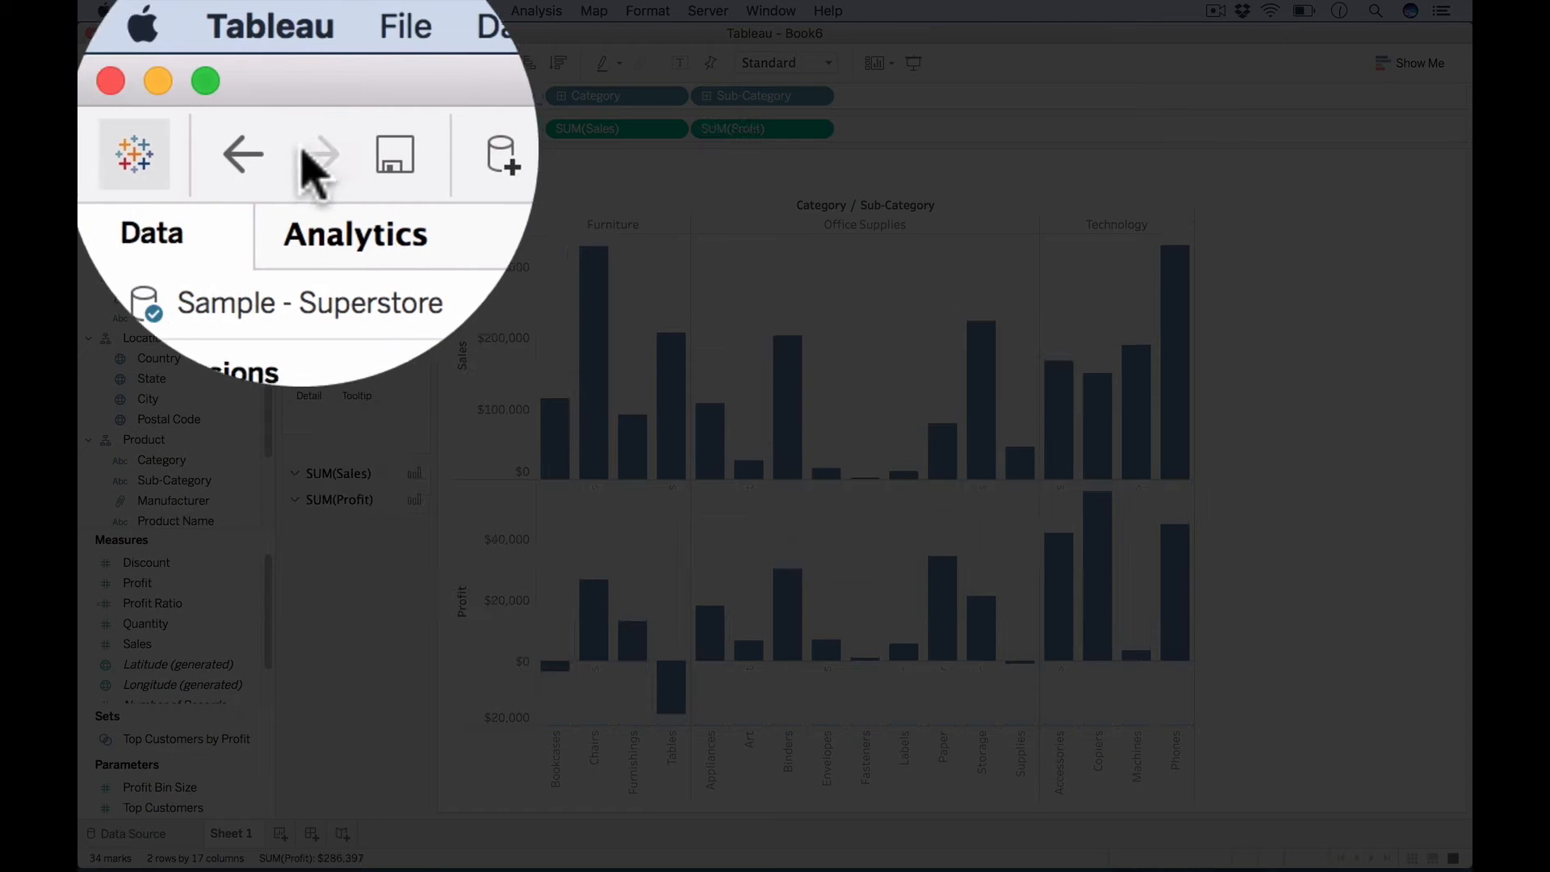
{"action": "left_click", "coordinate": [145, 63]}
{"action": "left_click", "coordinate": [145, 65]}
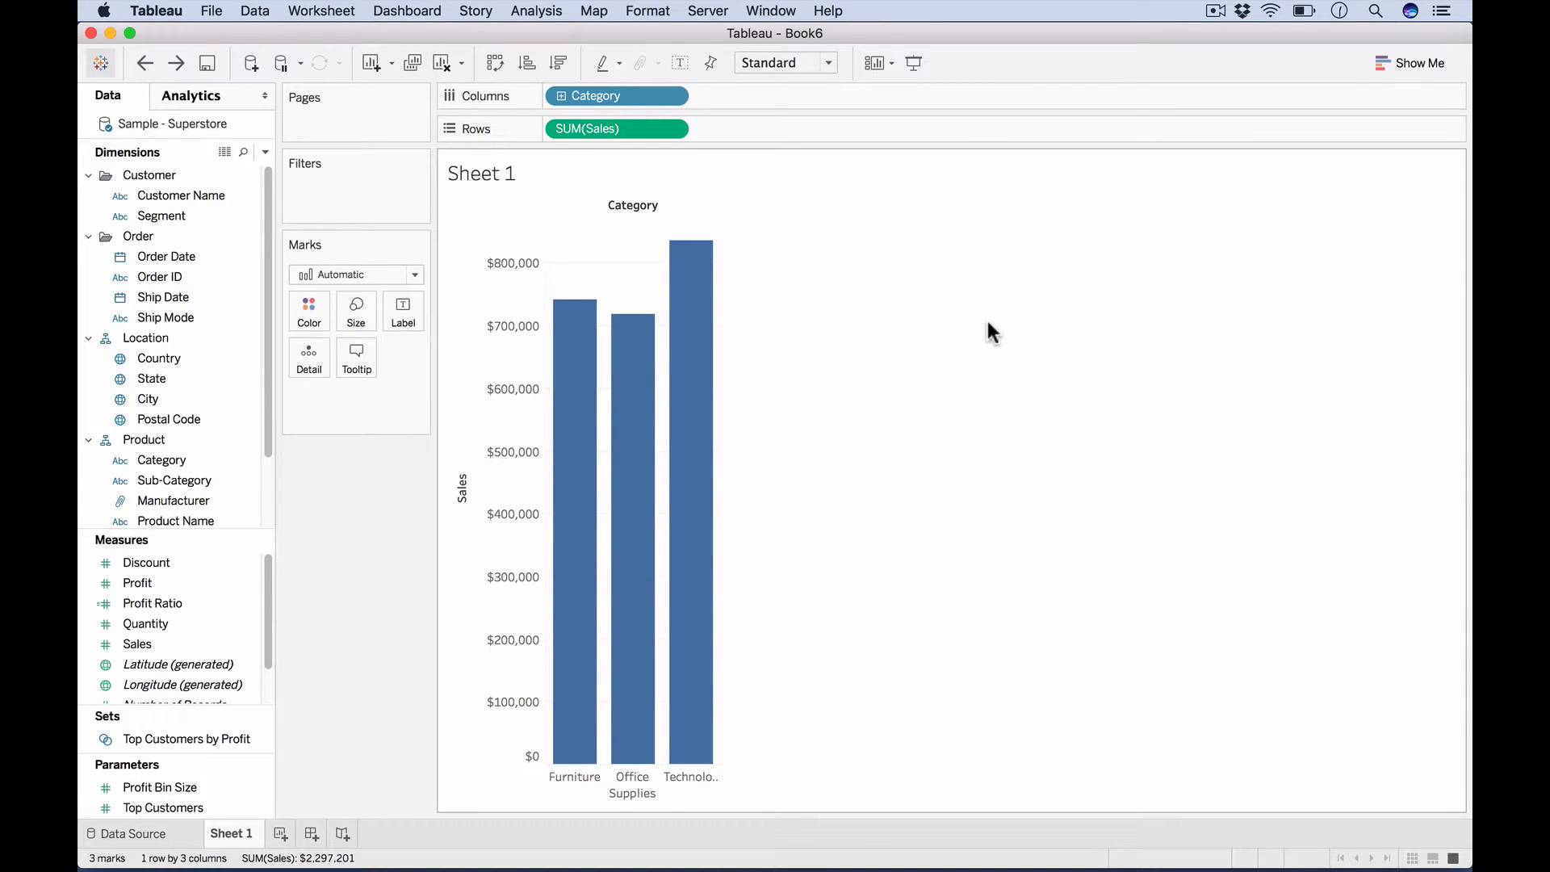
Step: Convert the Sales by Category chart to horizontal bars using Show Me
{"action": "left_click", "coordinate": [1387, 59]}
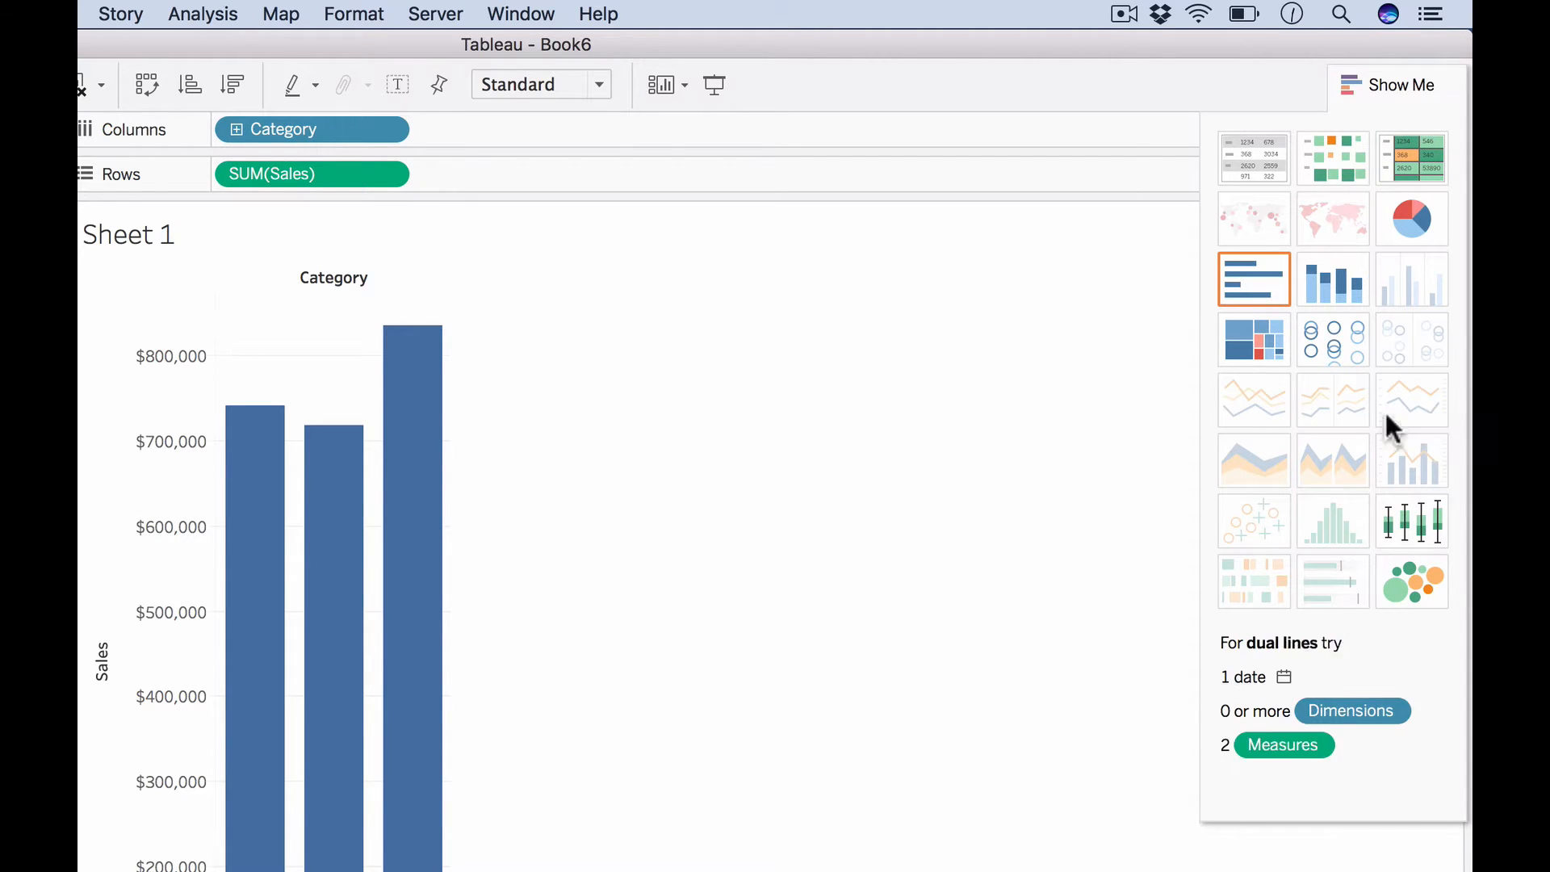
{"action": "left_click", "coordinate": [1258, 279]}
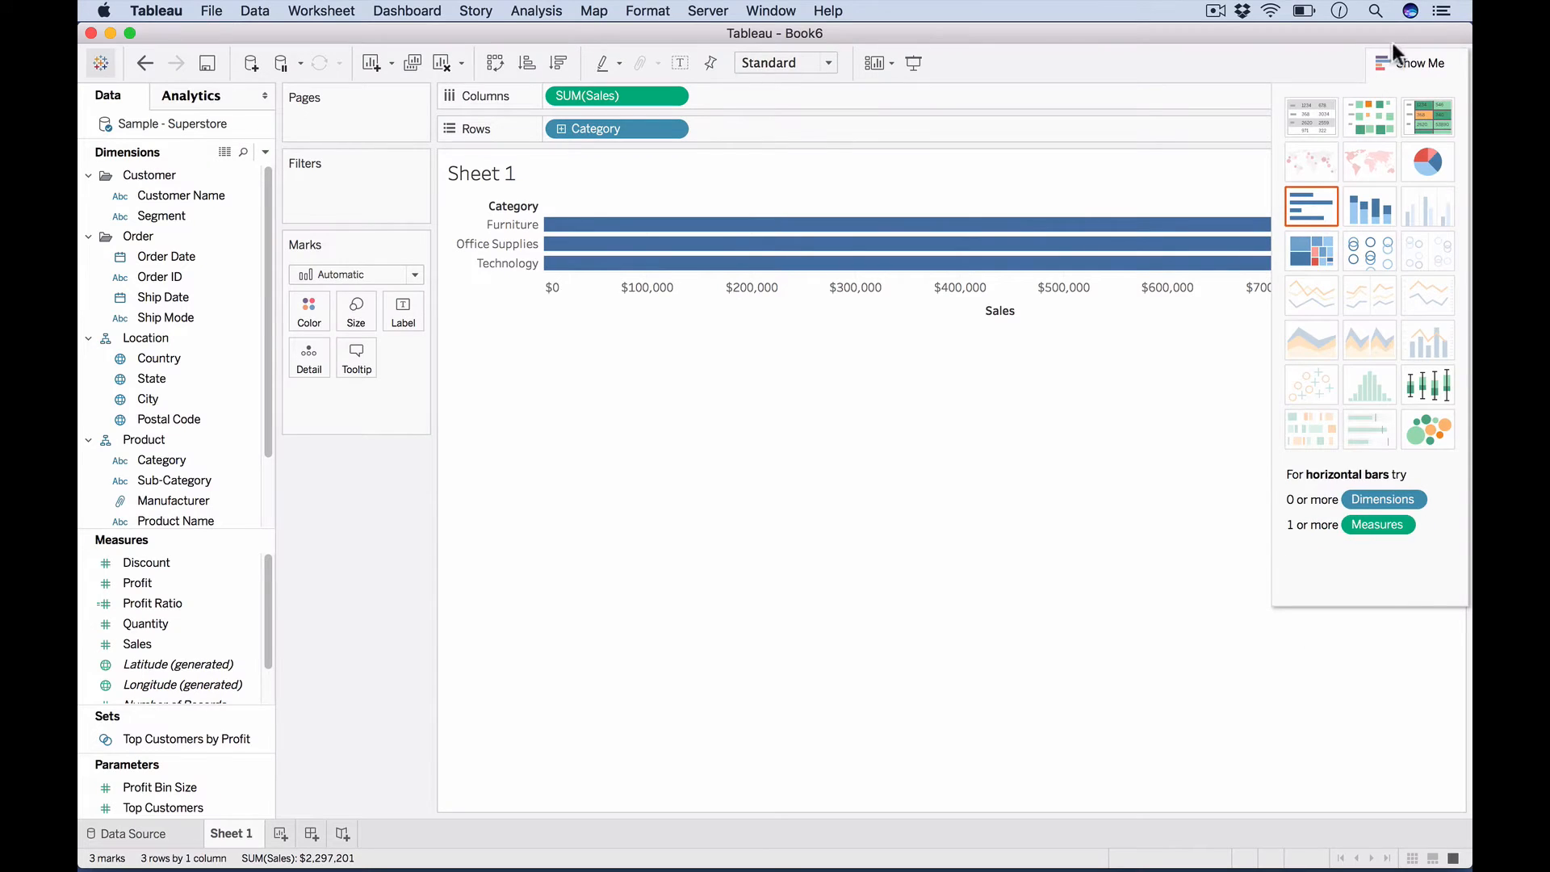
{"action": "left_click", "coordinate": [1406, 58]}
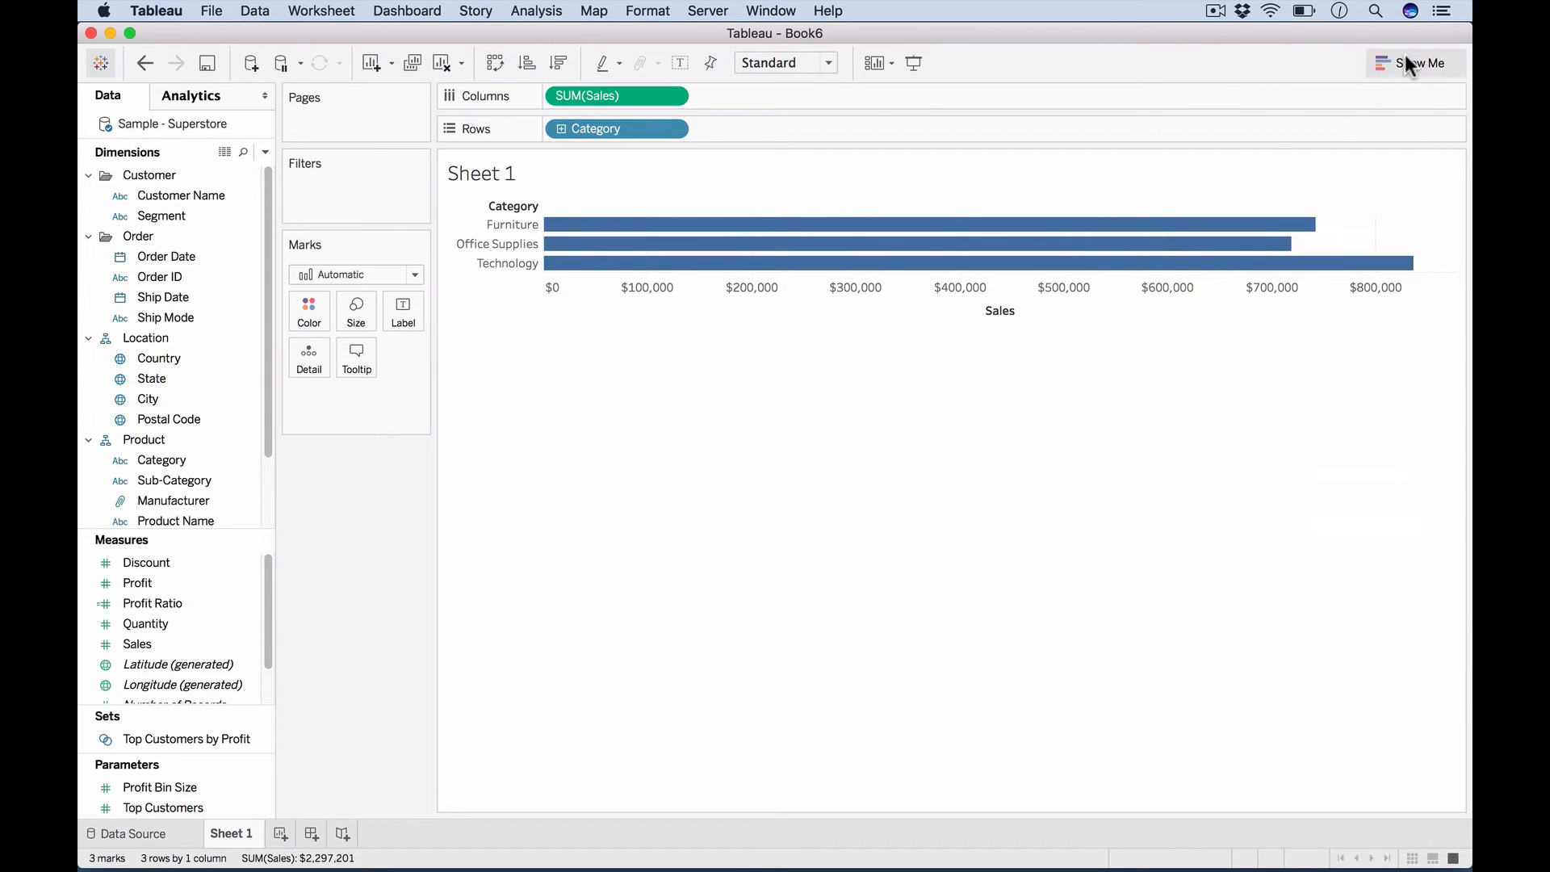
Step: Try pie chart, heat map, stacked bars and circle views in Show Me, and return to horizontal bars
{"action": "left_click", "coordinate": [1405, 58]}
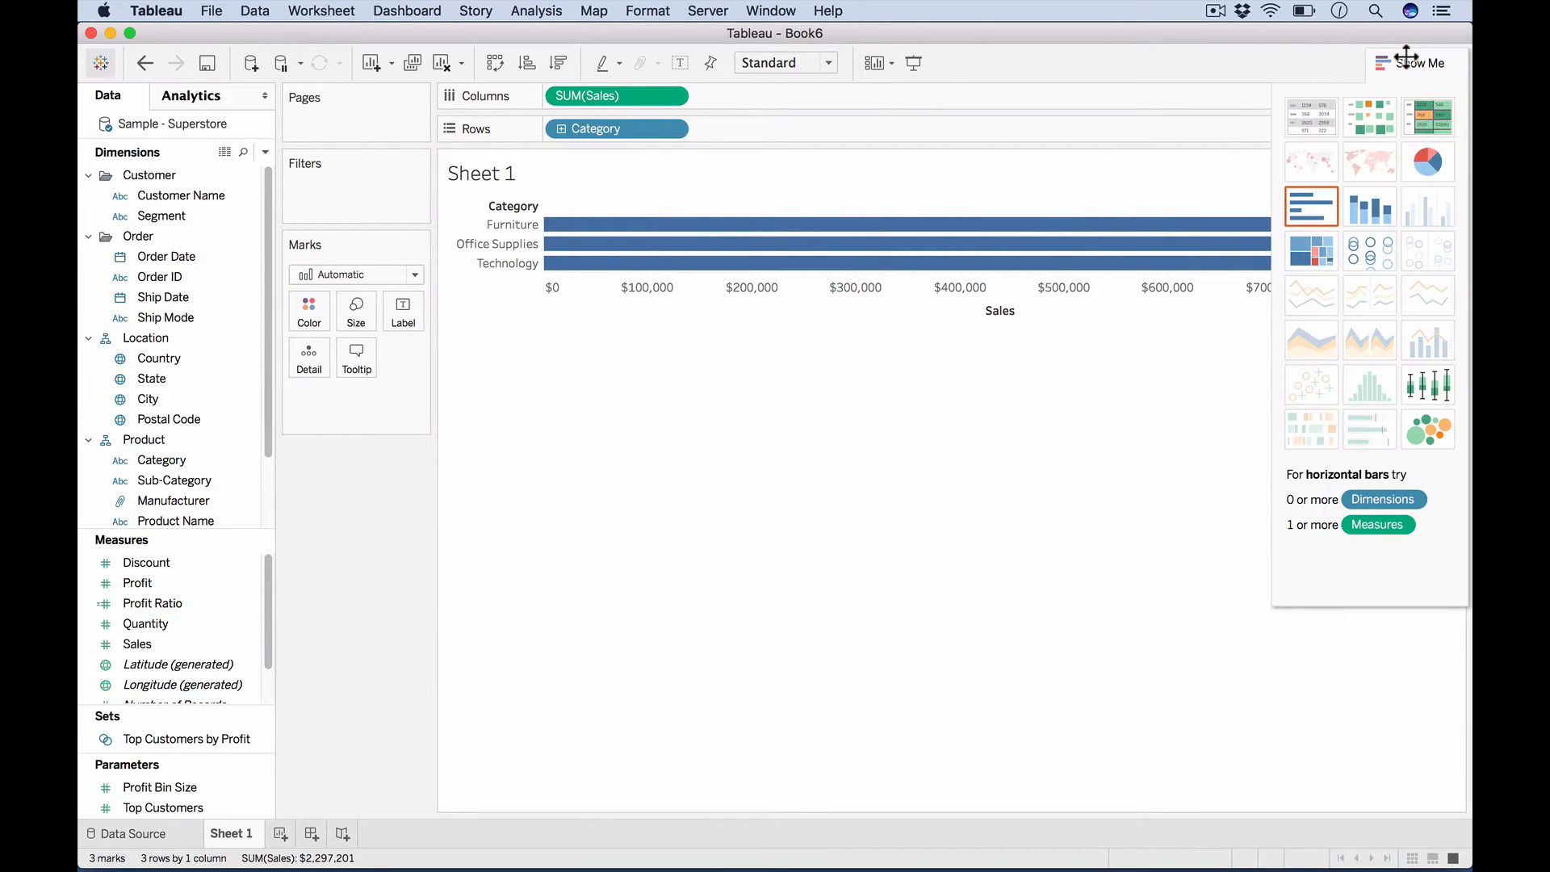
{"action": "left_click", "coordinate": [1432, 171]}
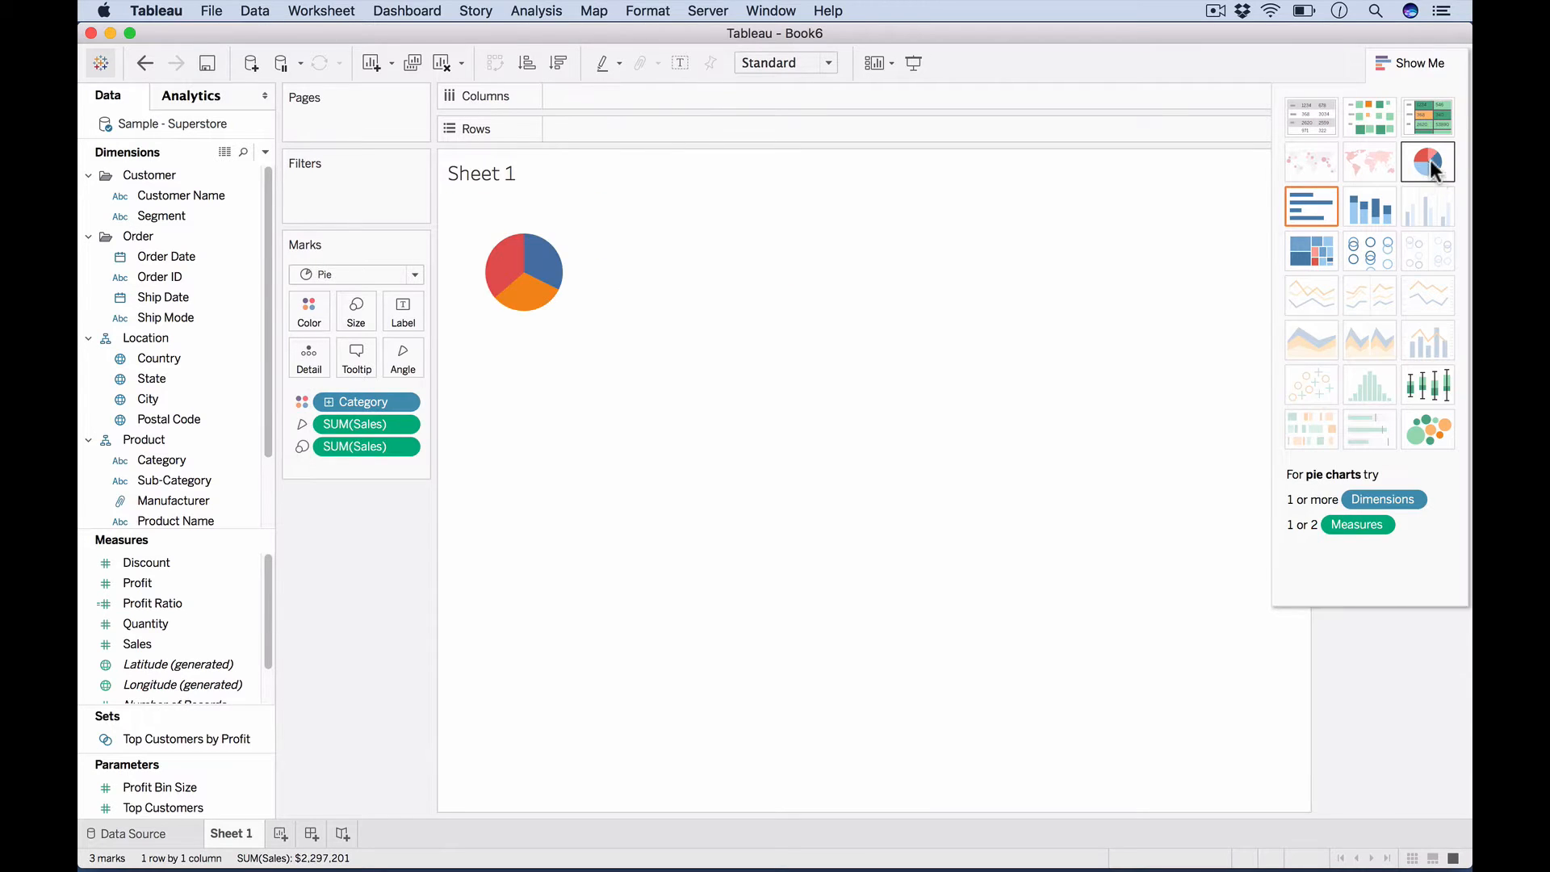
{"action": "left_click", "coordinate": [1429, 120]}
{"action": "left_click", "coordinate": [1376, 121]}
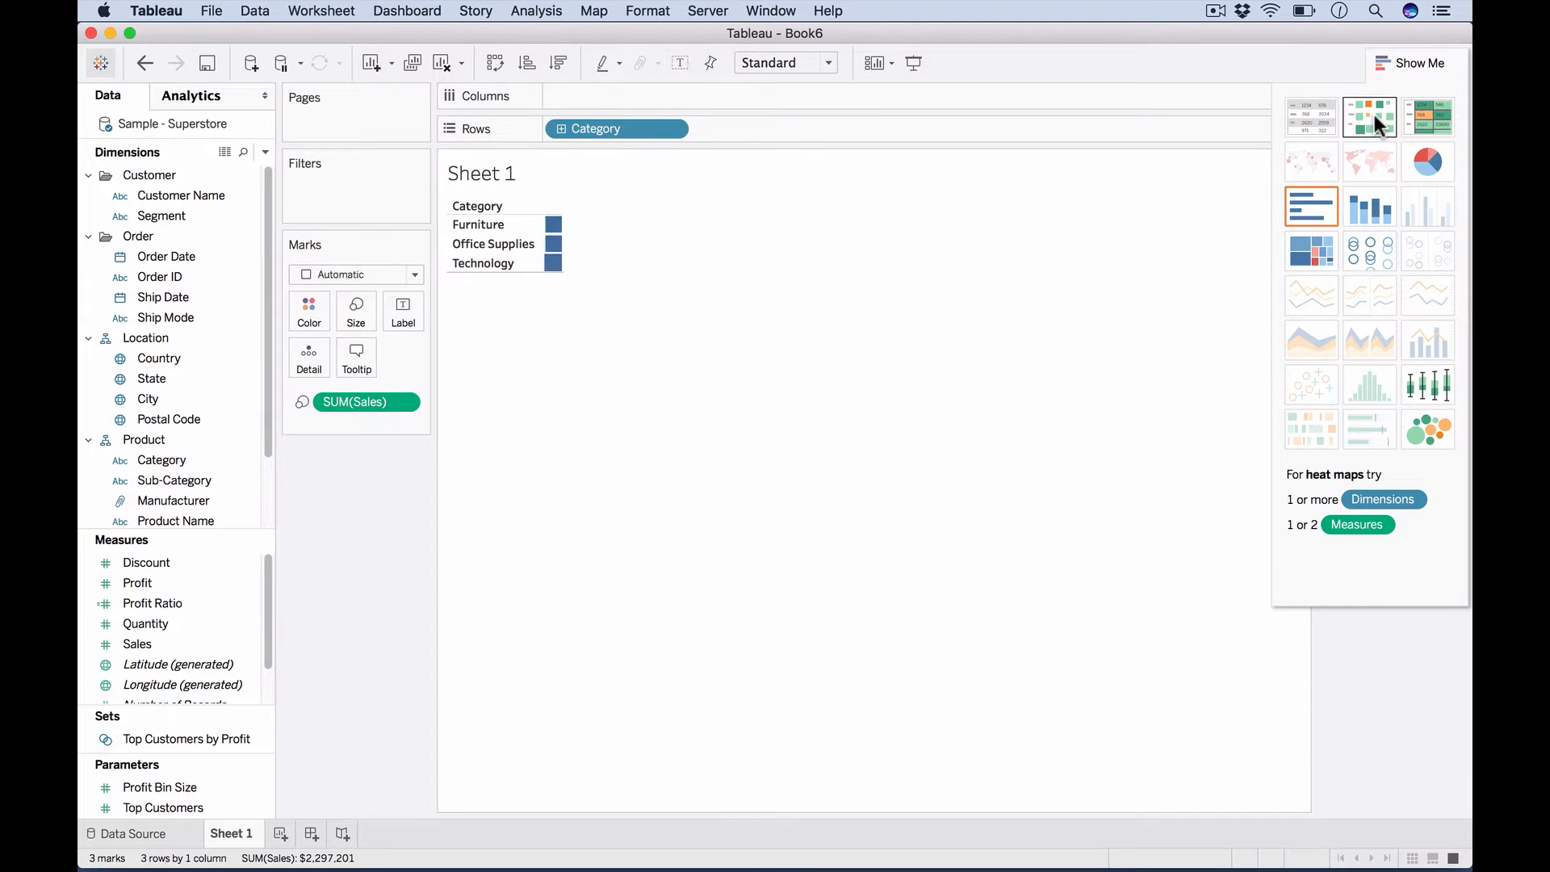
{"action": "left_click", "coordinate": [1365, 206]}
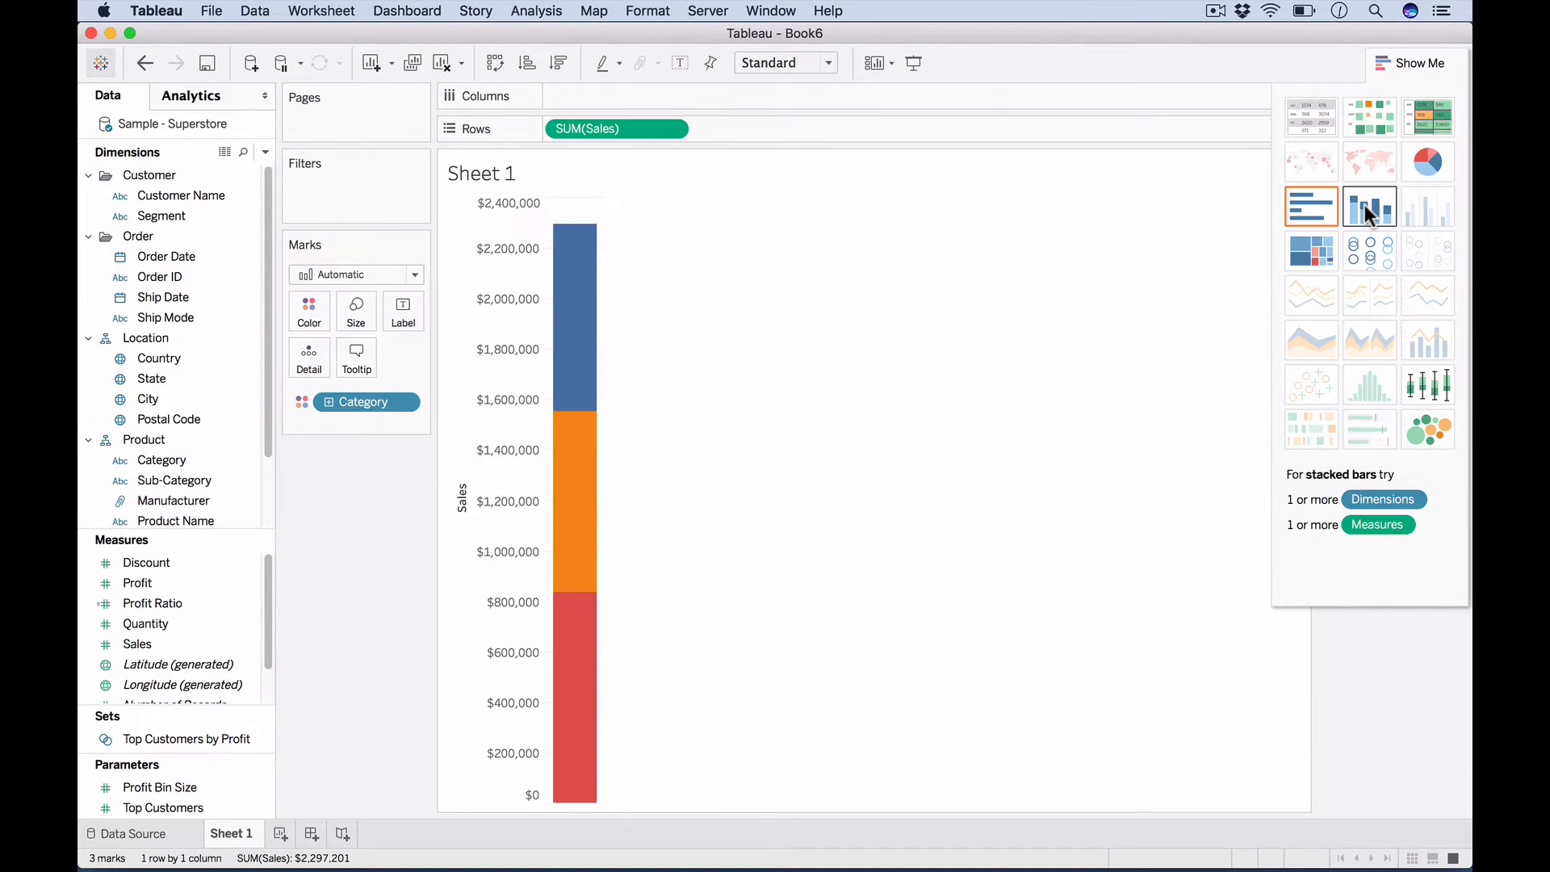
{"action": "left_click", "coordinate": [1353, 255]}
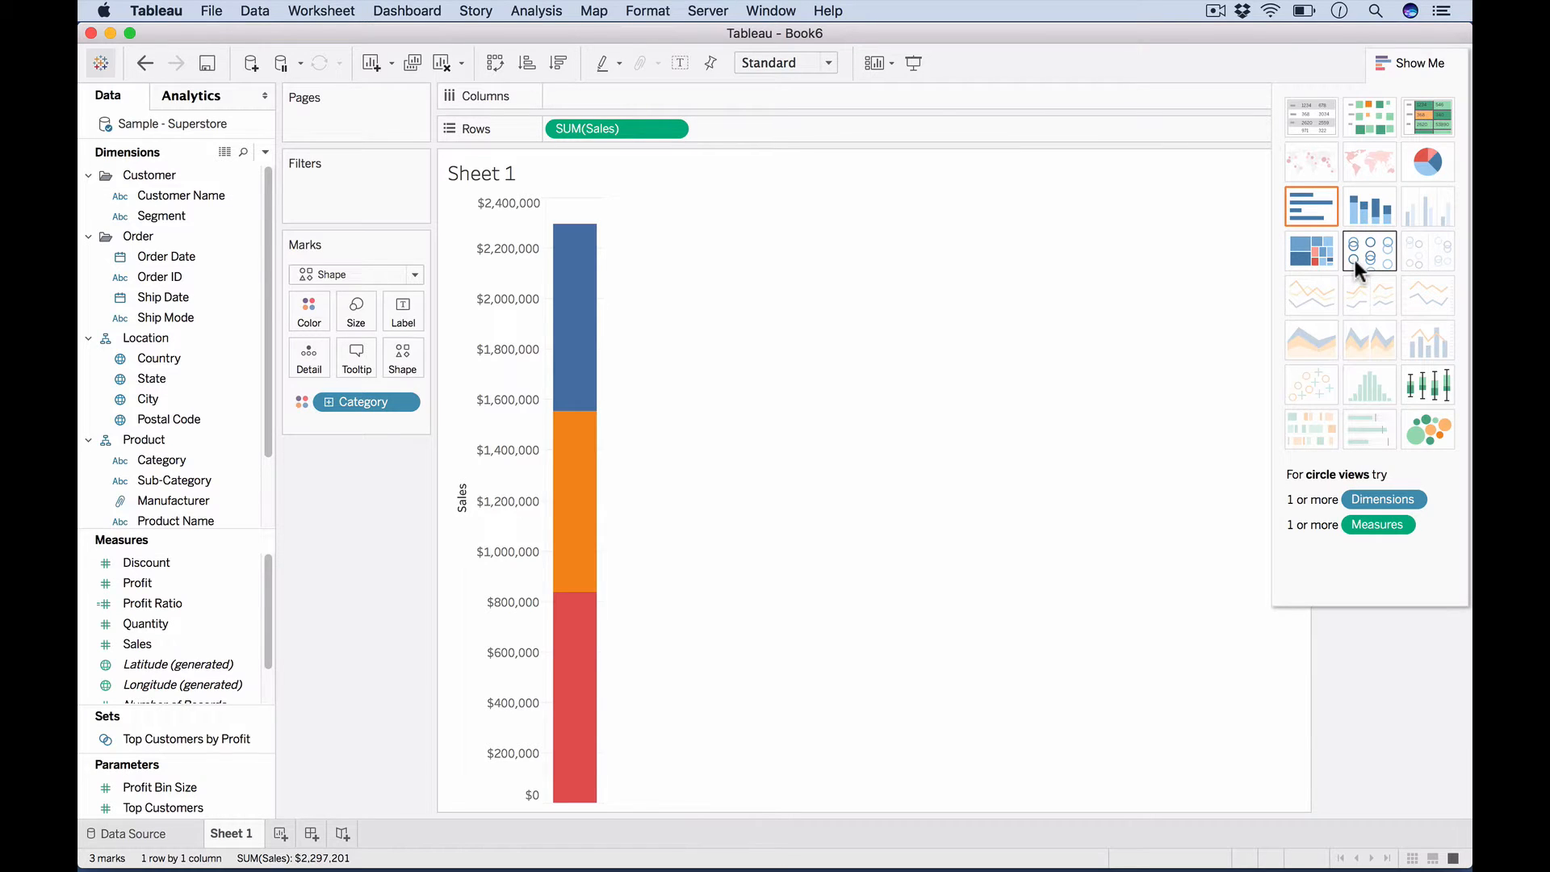
{"action": "left_click", "coordinate": [1300, 216]}
{"action": "left_click", "coordinate": [1393, 61]}
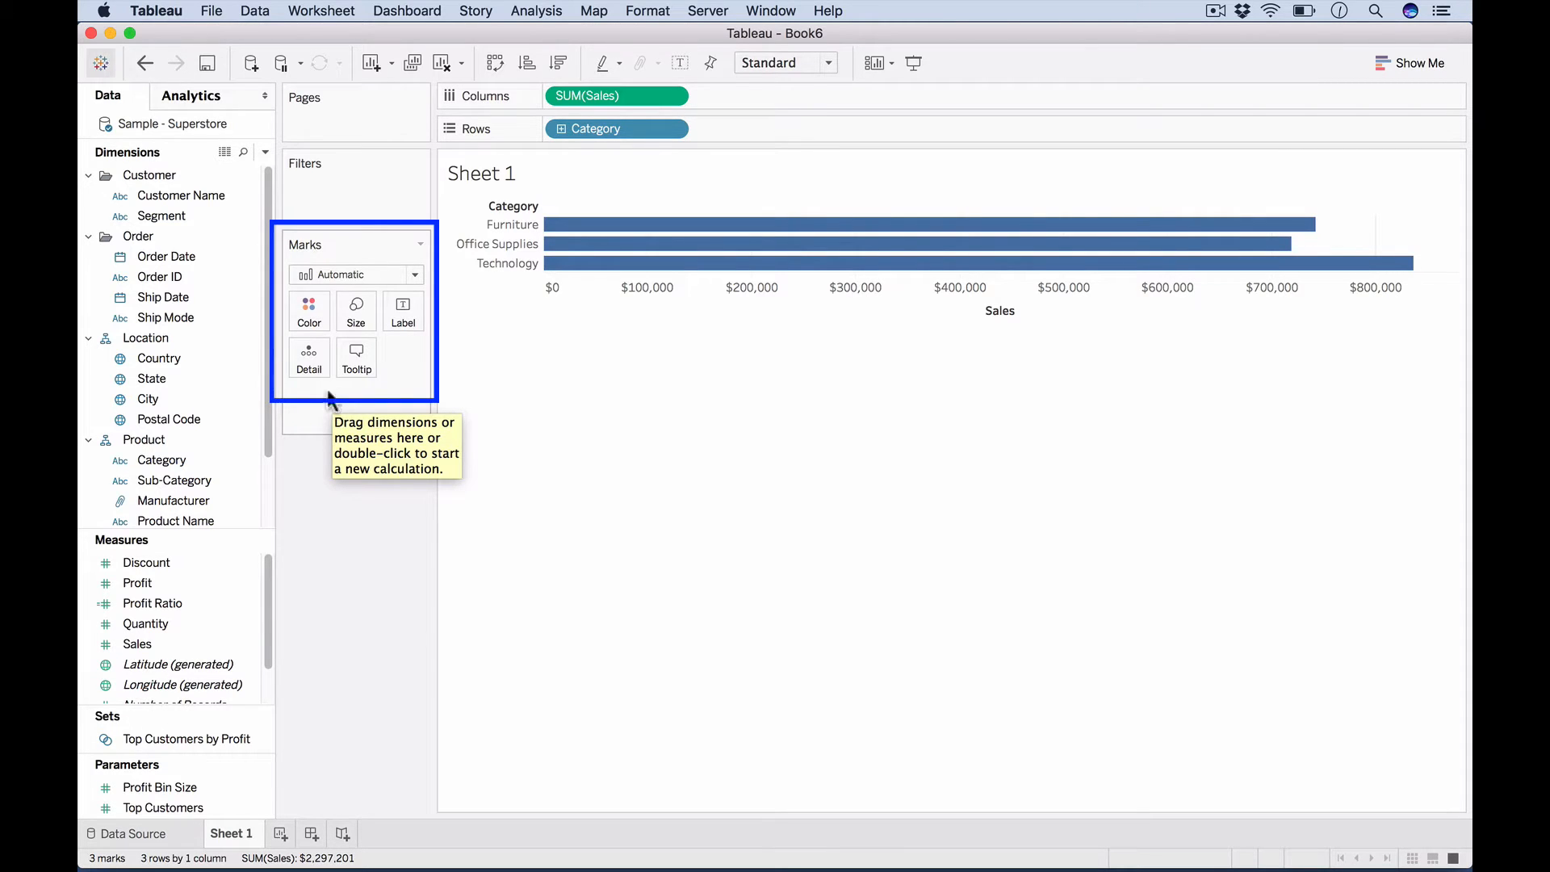
Step: Color the bars orange and make them slightly thicker
{"action": "left_click", "coordinate": [312, 318]}
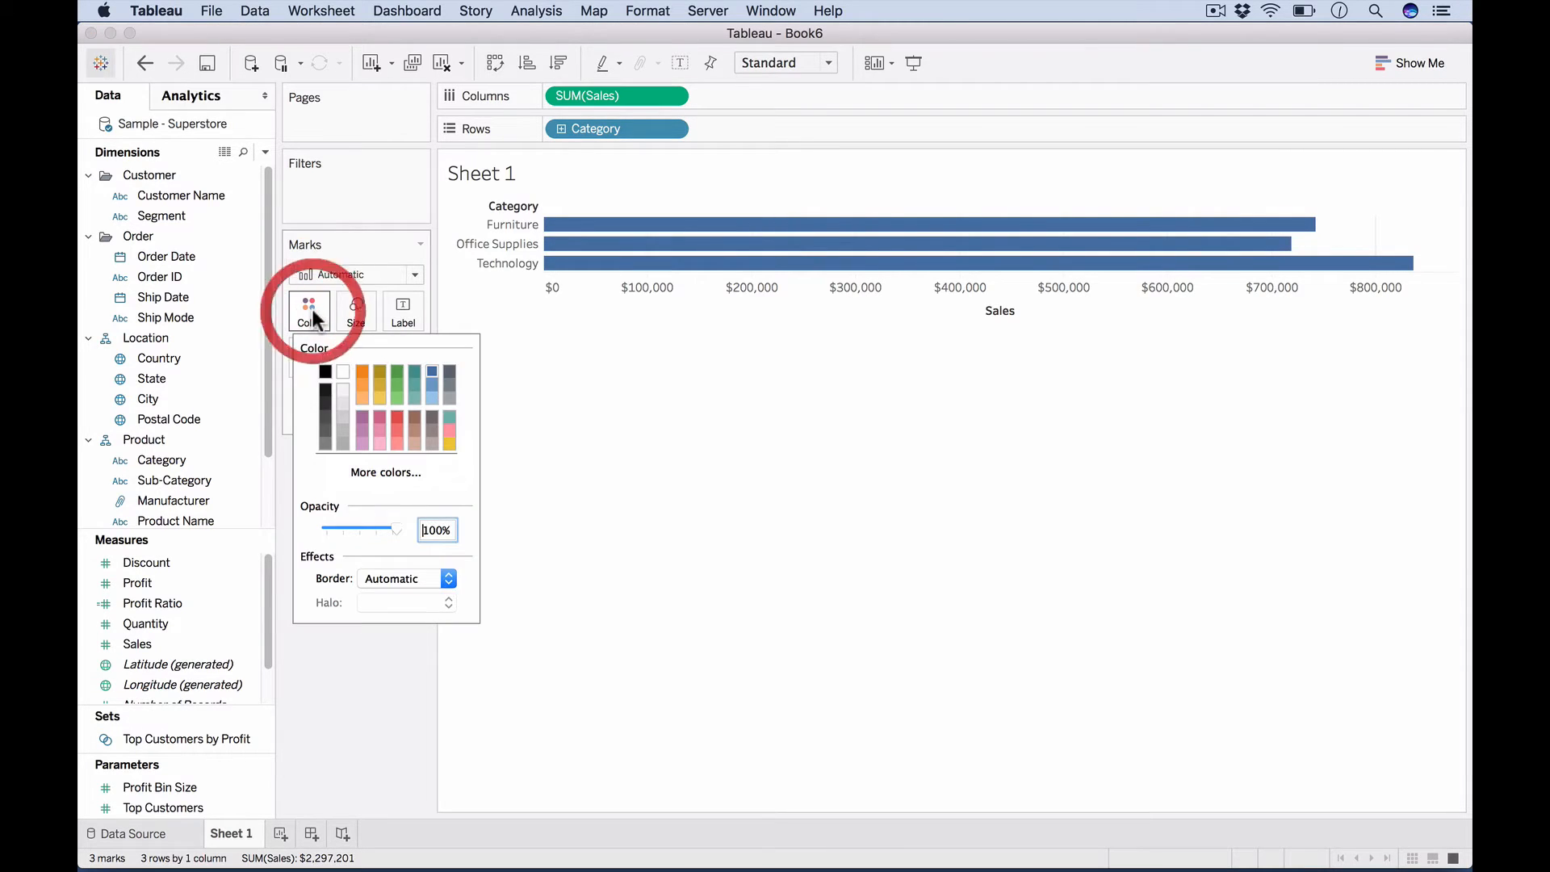
{"action": "left_click", "coordinate": [363, 380]}
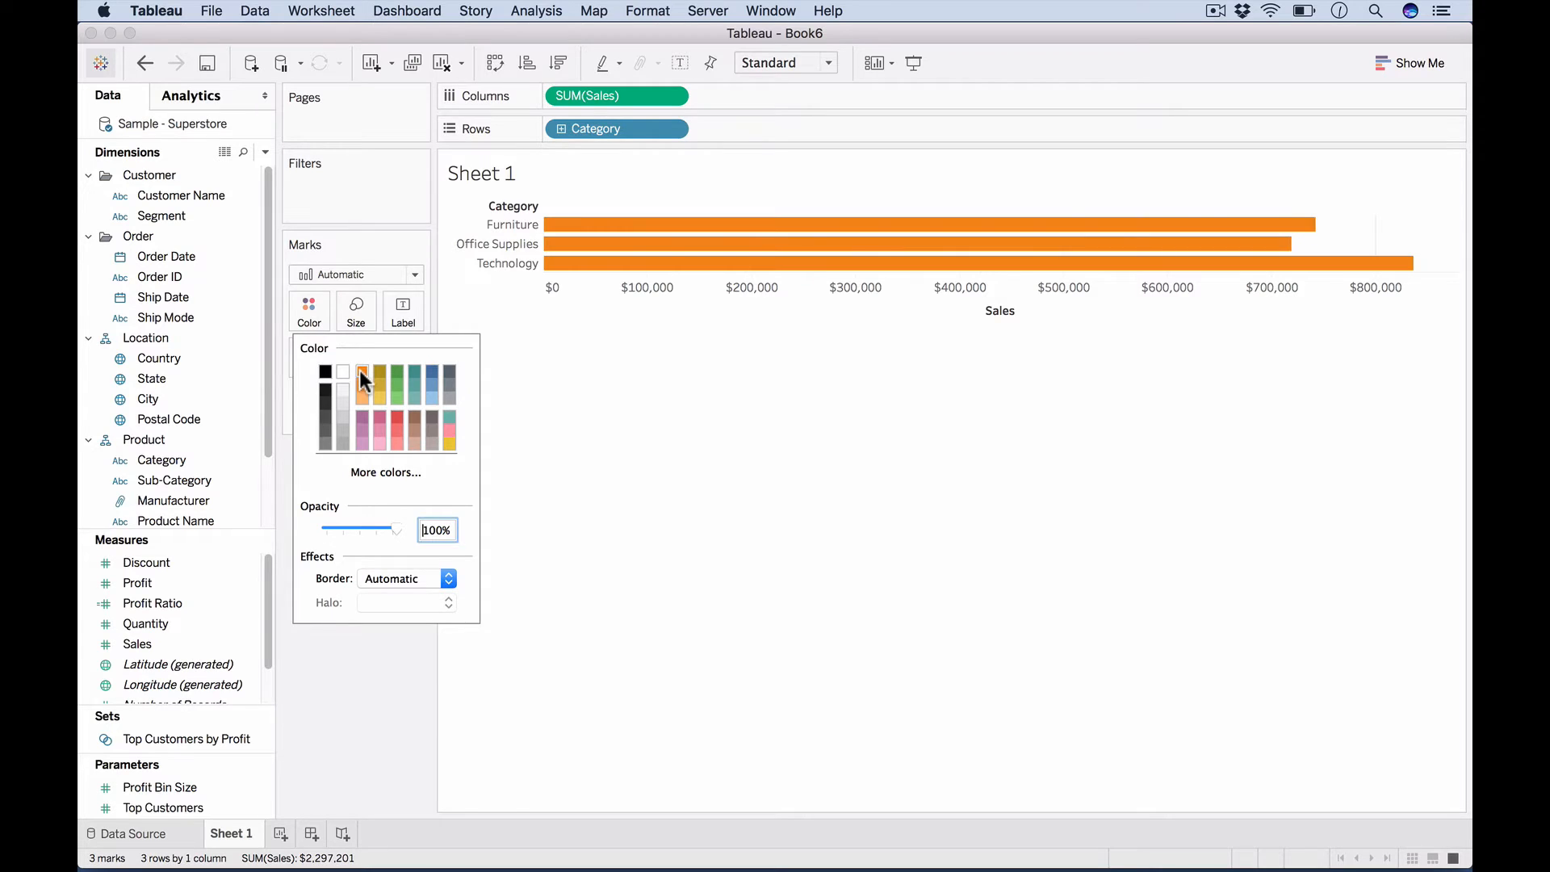
{"action": "left_click", "coordinate": [360, 314]}
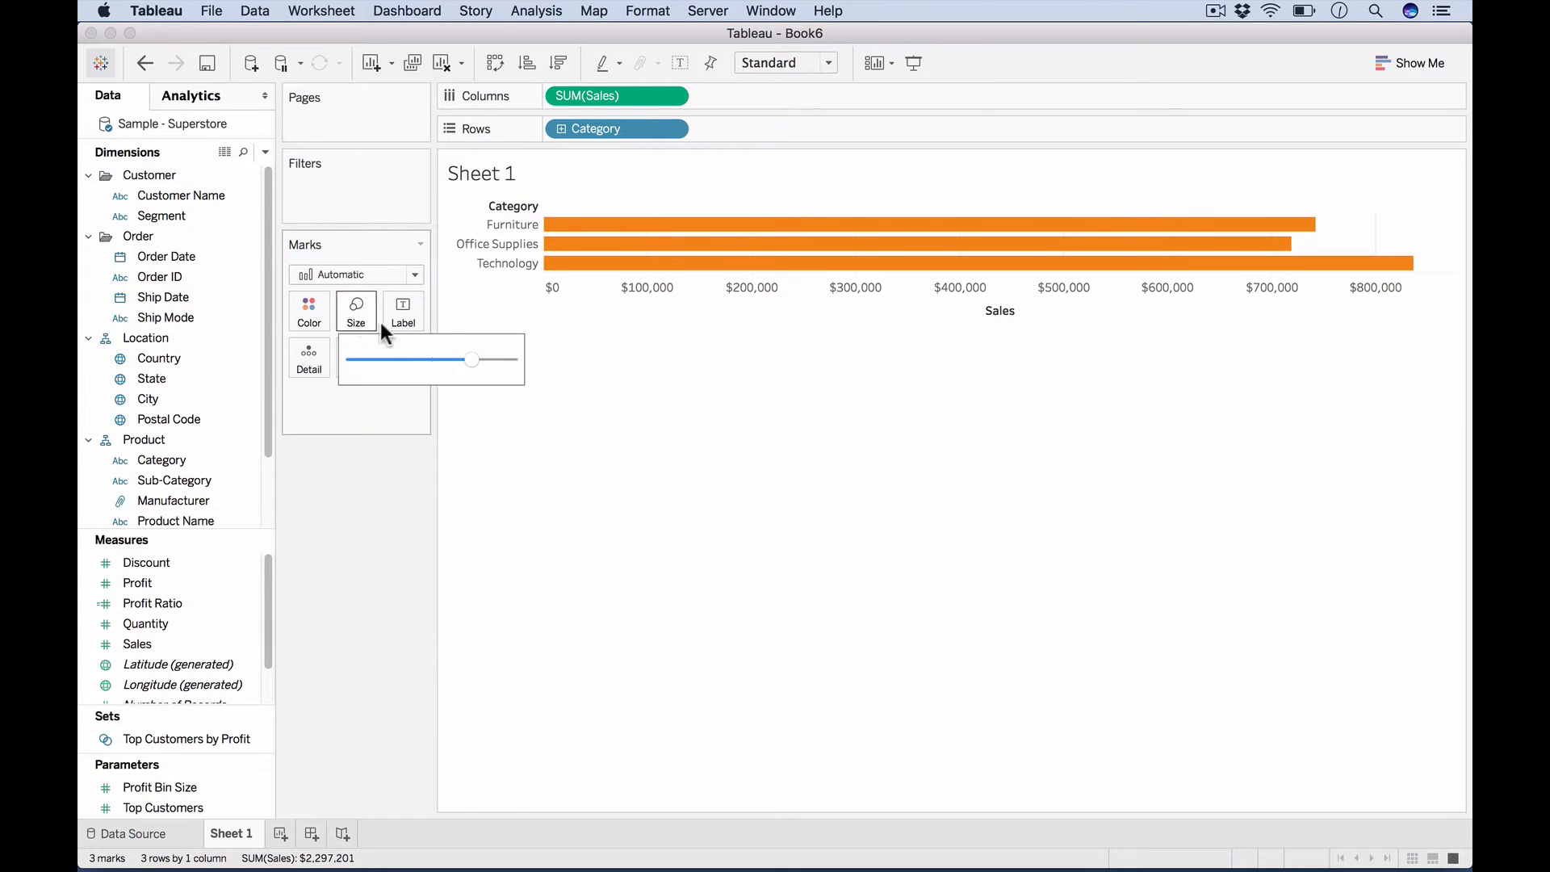
{"action": "left_click", "coordinate": [443, 360]}
{"action": "mouse_move", "coordinate": [443, 360]}
{"action": "left_mouse_down"}
{"action": "mouse_move", "coordinate": [488, 356]}
{"action": "mouse_move", "coordinate": [472, 352]}
{"action": "left_mouse_up"}
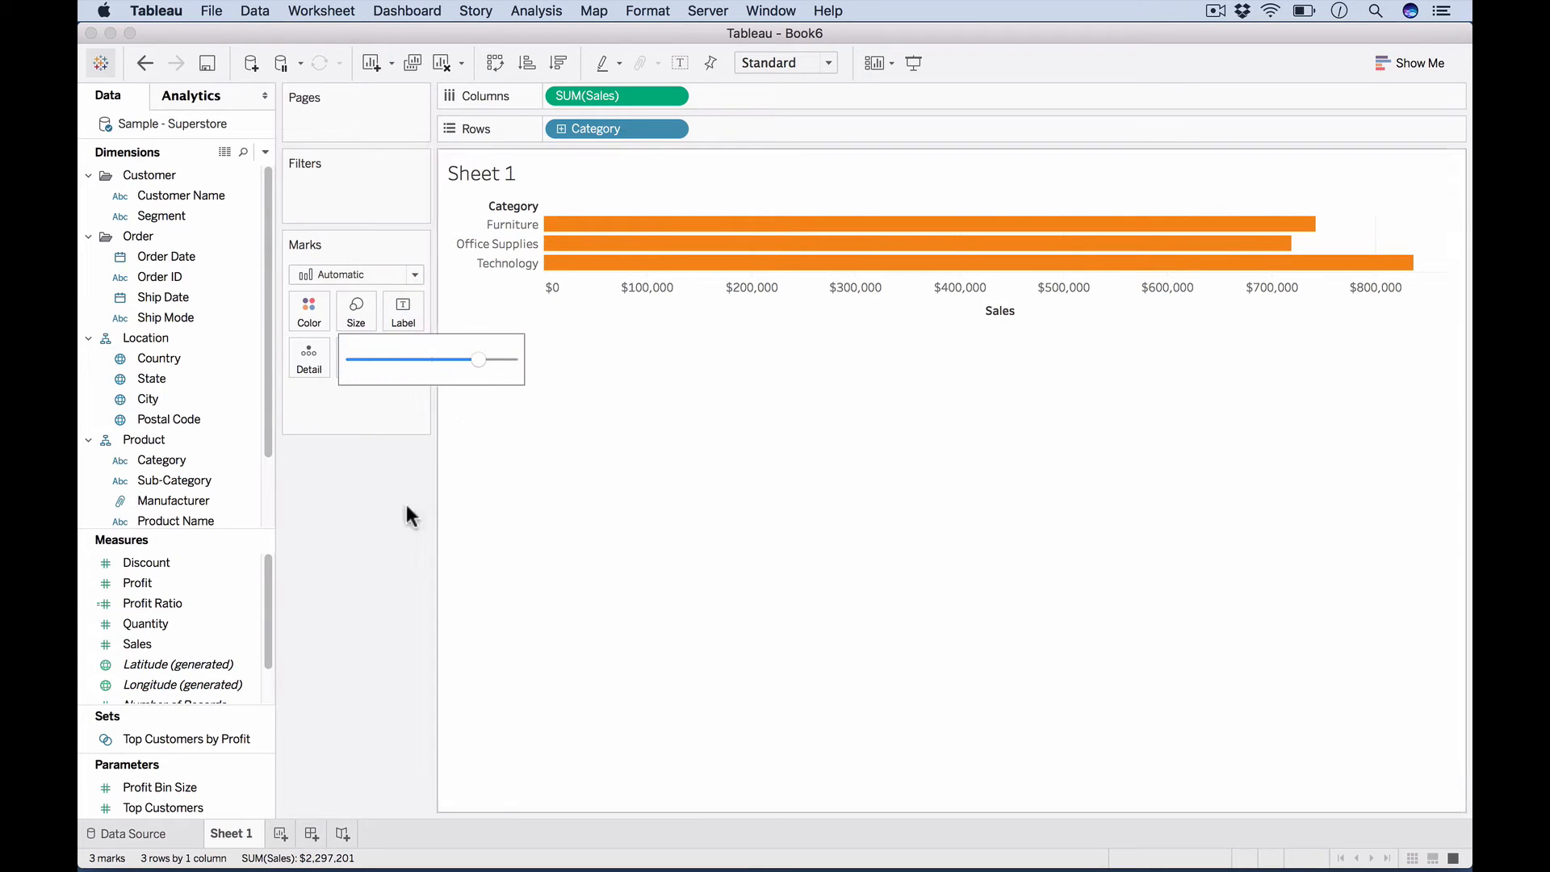
{"action": "left_click", "coordinate": [391, 534]}
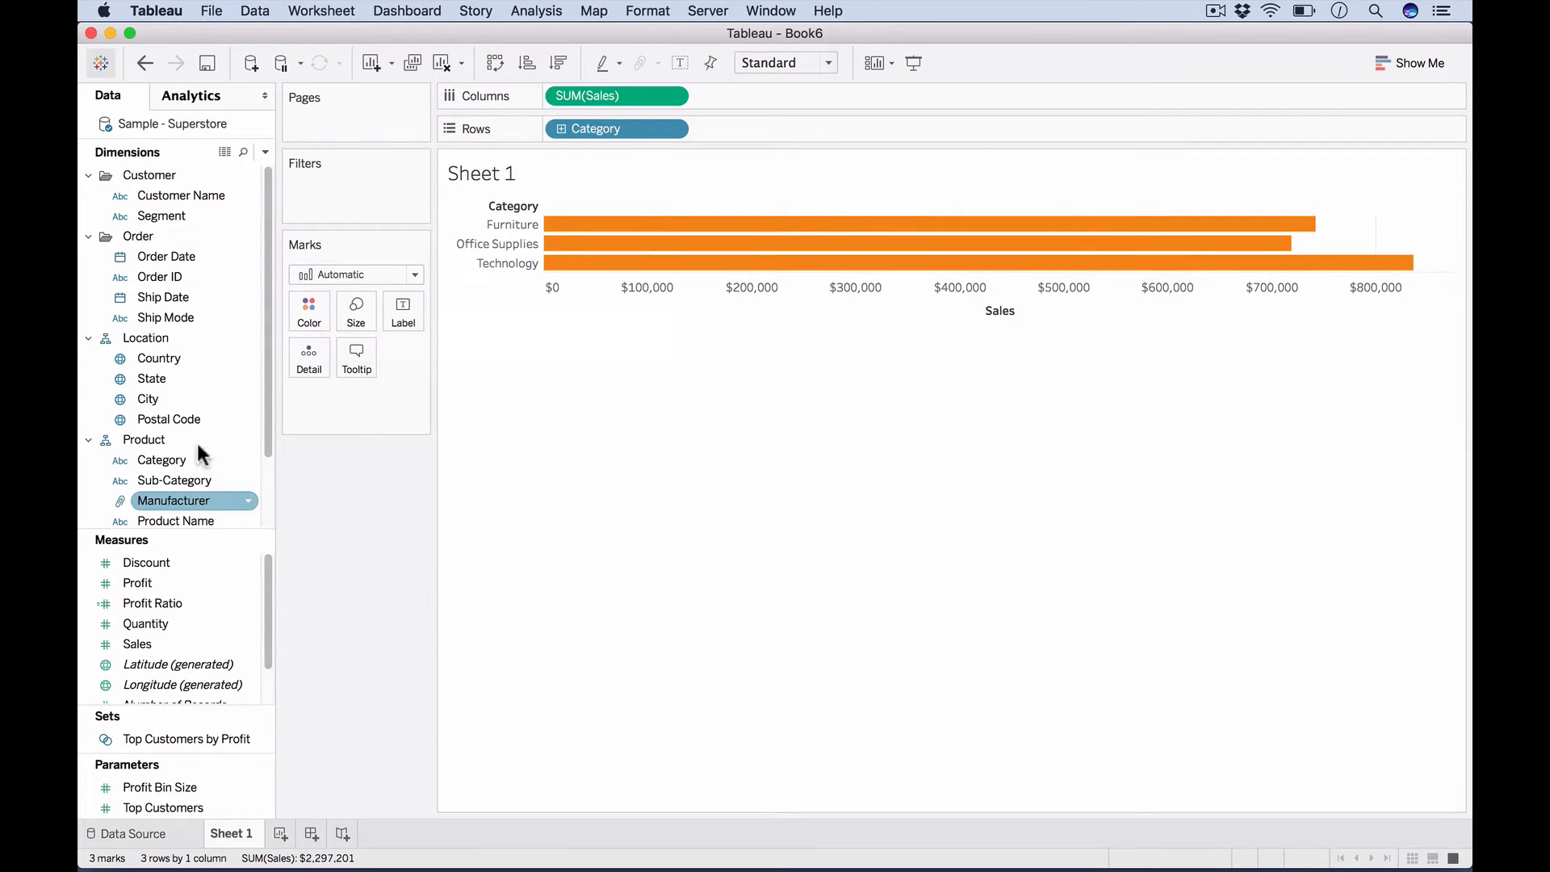
Step: Color the bars by Profit and sort the categories by Sales in descending order
{"action": "left_click_drag", "start_coordinate": [137, 582], "coordinate": [309, 311]}
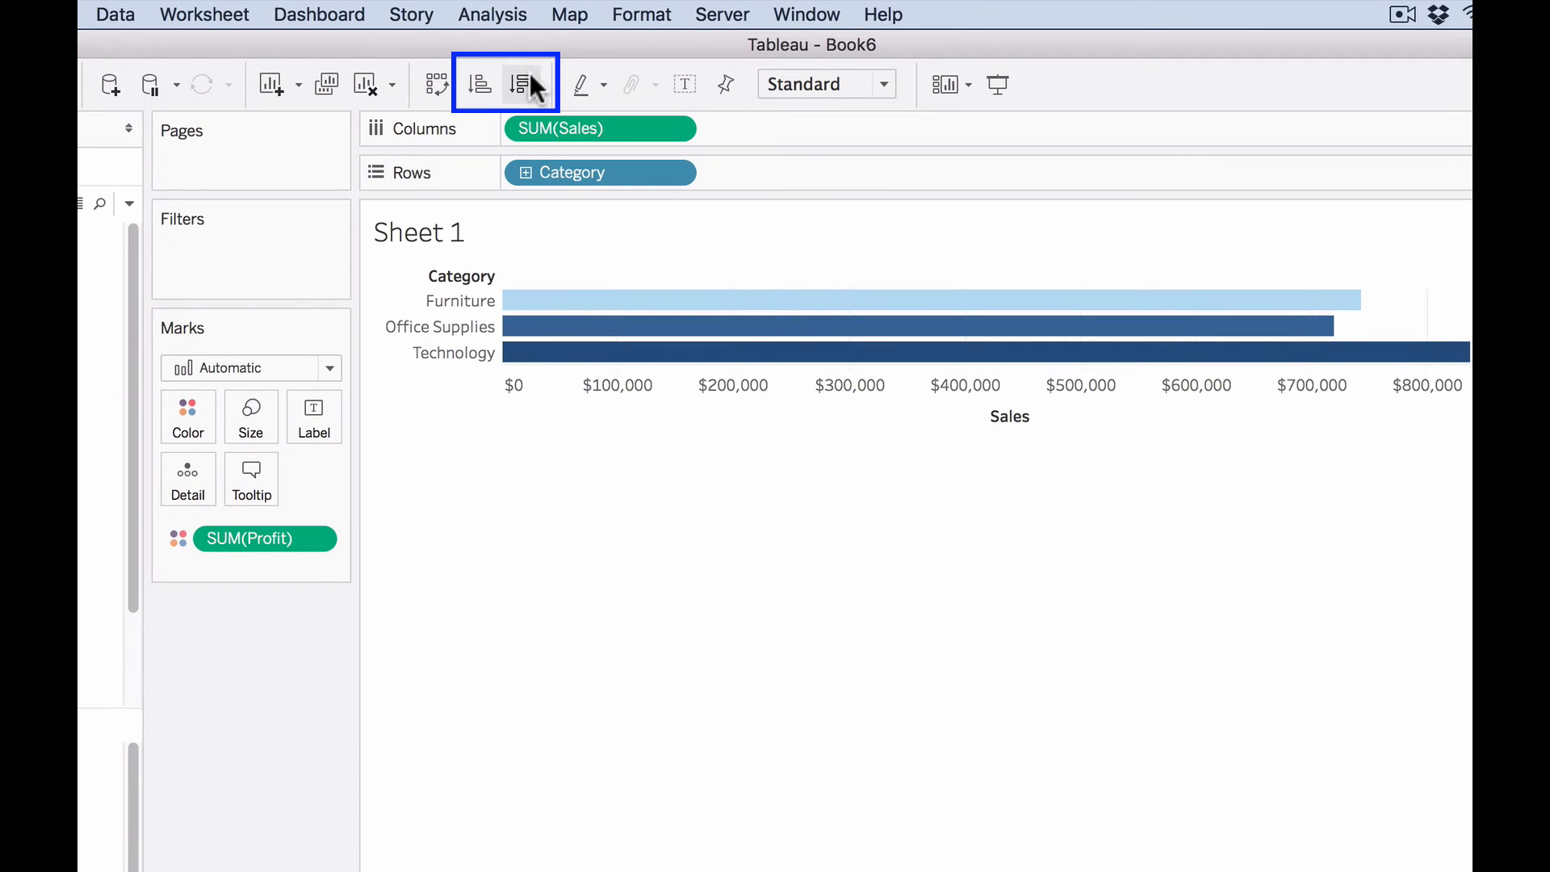
{"action": "left_click", "coordinate": [560, 63]}
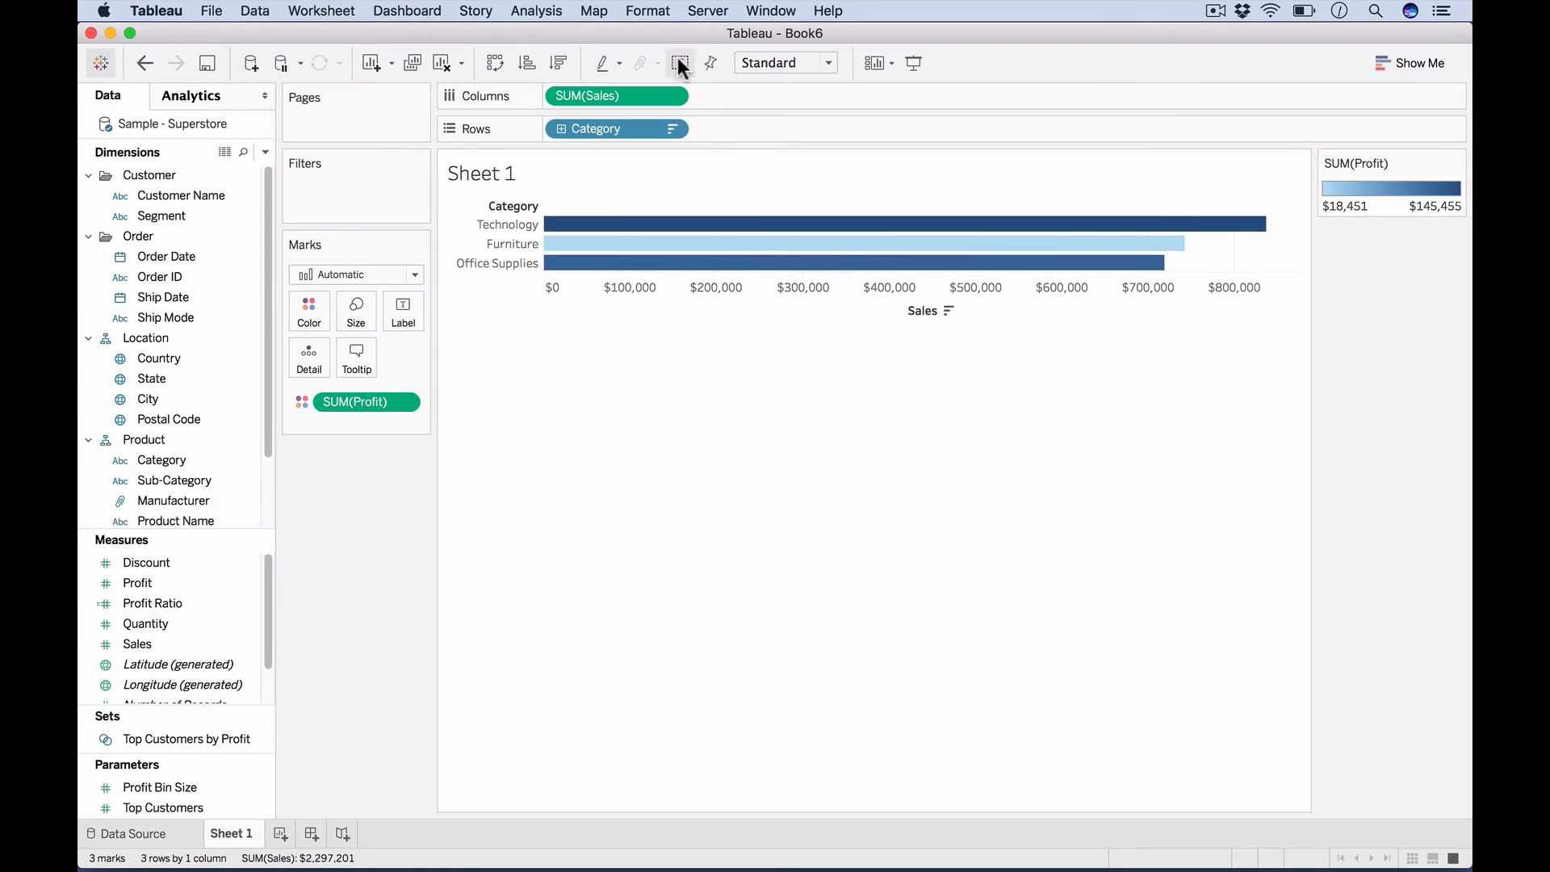
Step: Show mark labels with the Sales values on the bars
{"action": "left_click", "coordinate": [680, 64]}
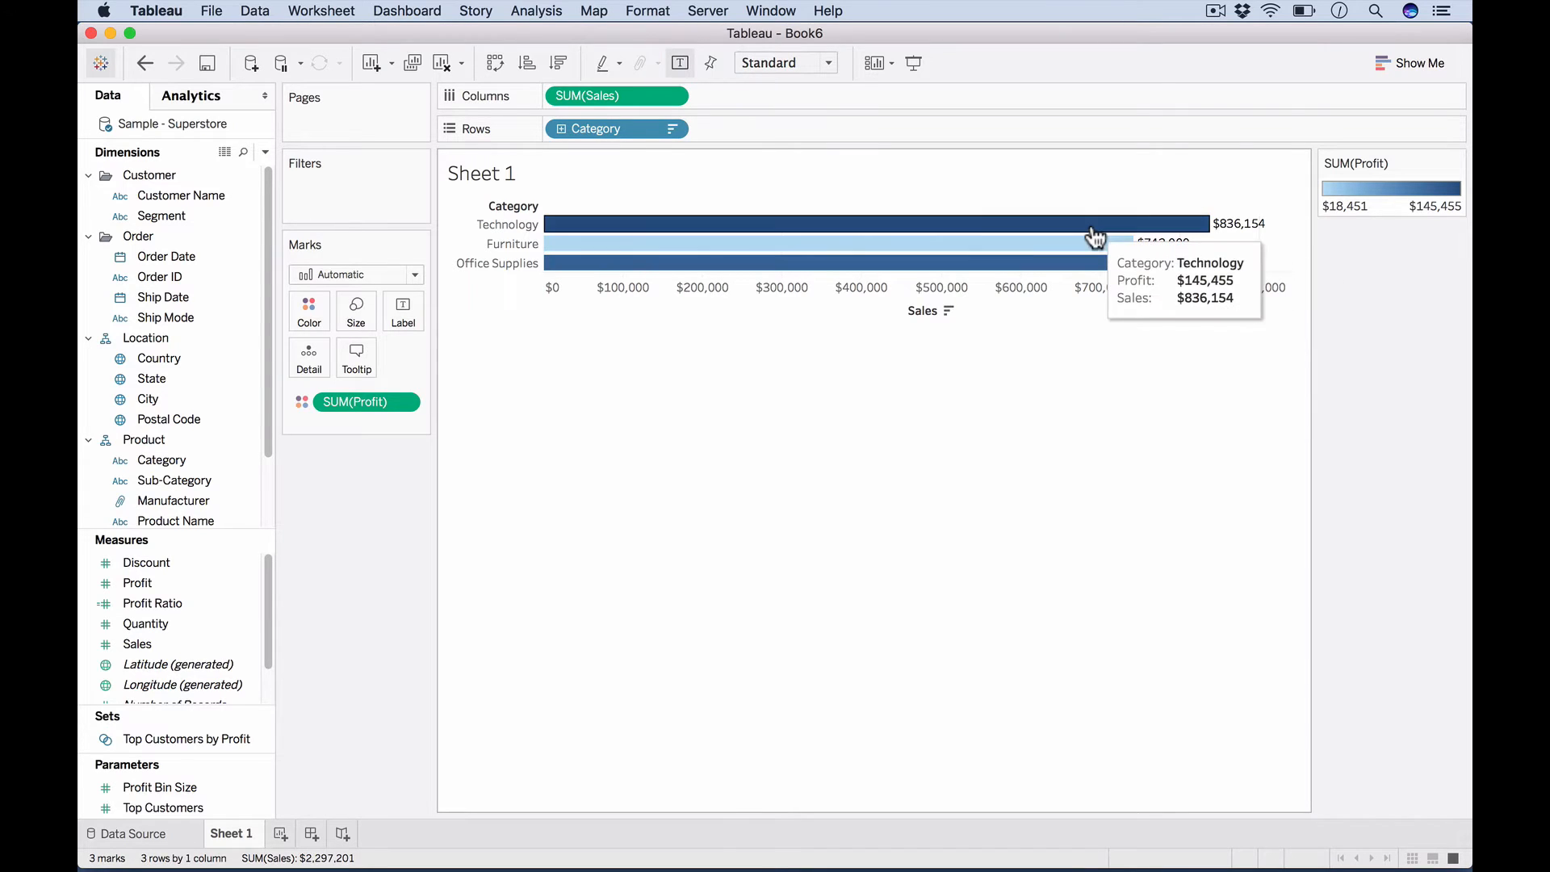
{"action": "mouse_move", "coordinate": [1097, 250]}
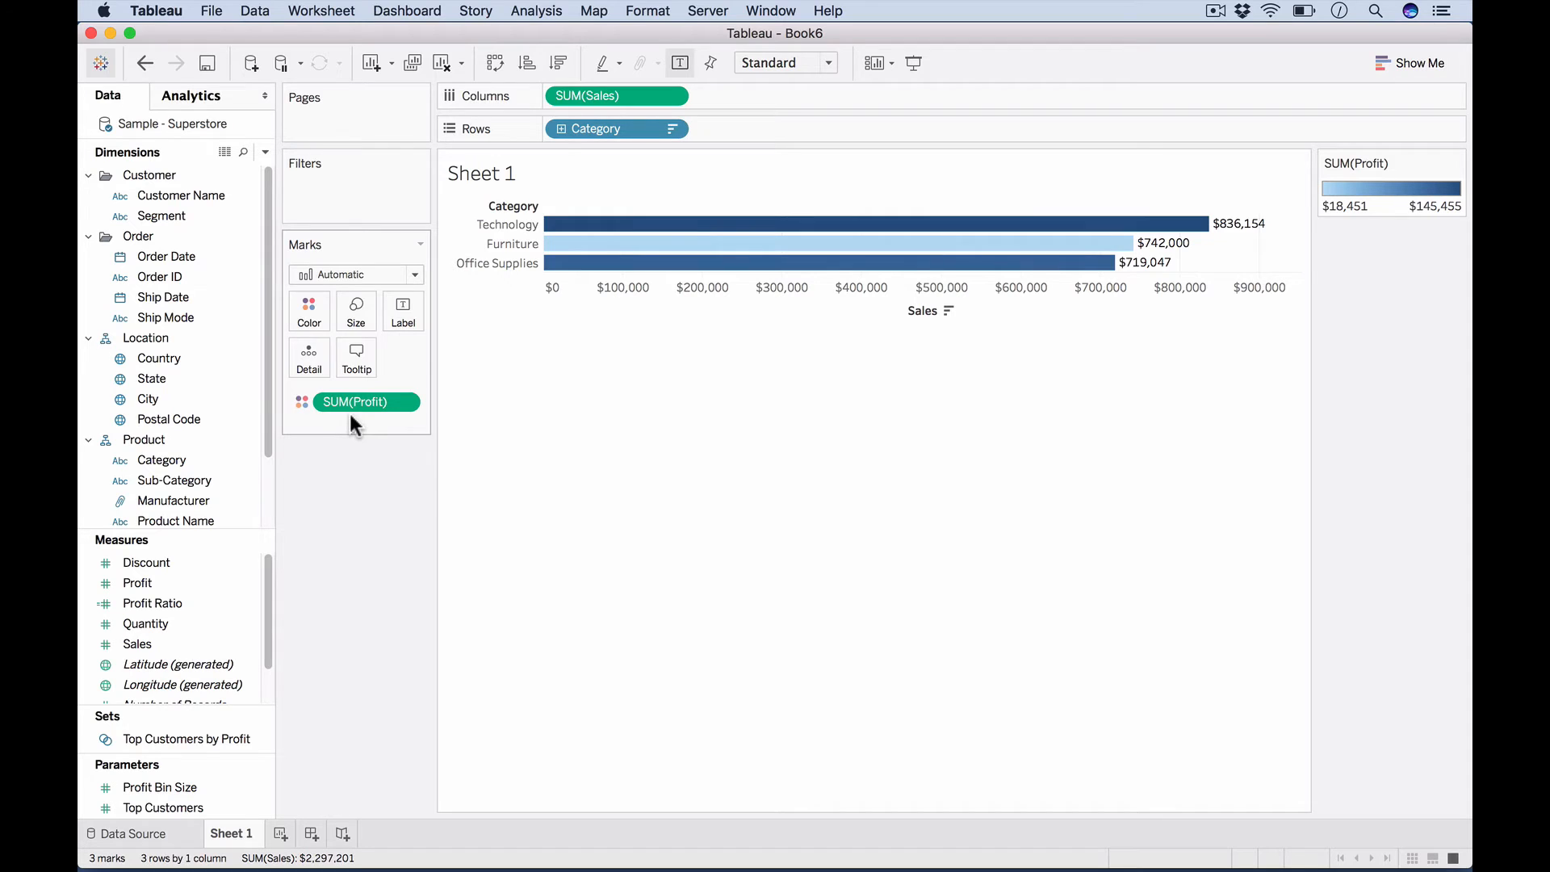
Step: Try encoding Segment by color and by size on the bars, and undo both to restore coloring by Profit
{"action": "left_click_drag", "start_coordinate": [182, 215], "coordinate": [313, 311]}
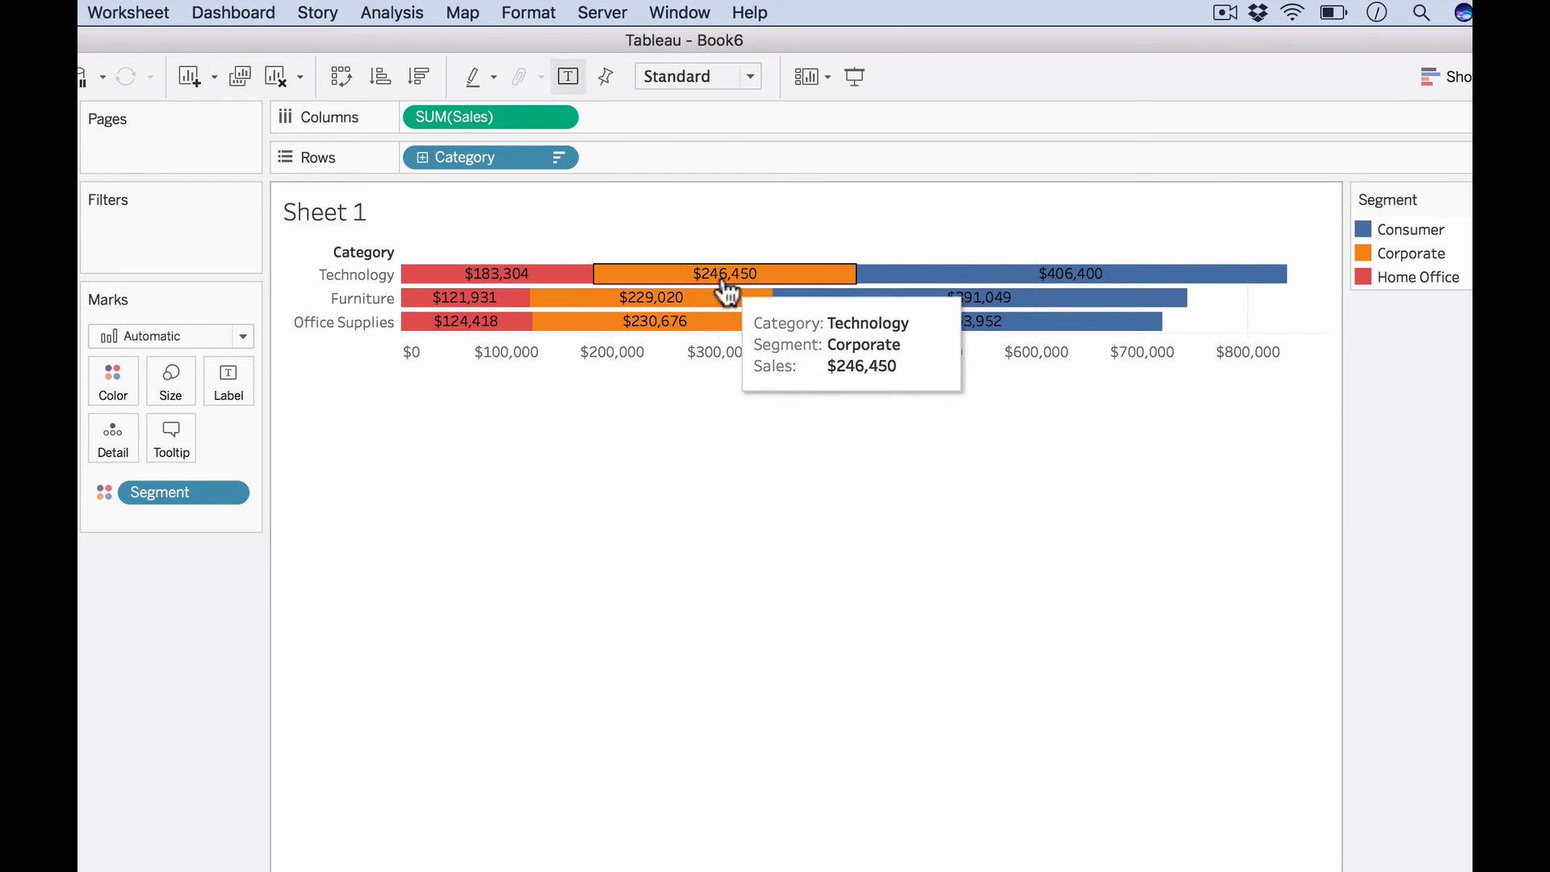
{"action": "left_click_drag", "start_coordinate": [180, 492], "coordinate": [168, 372]}
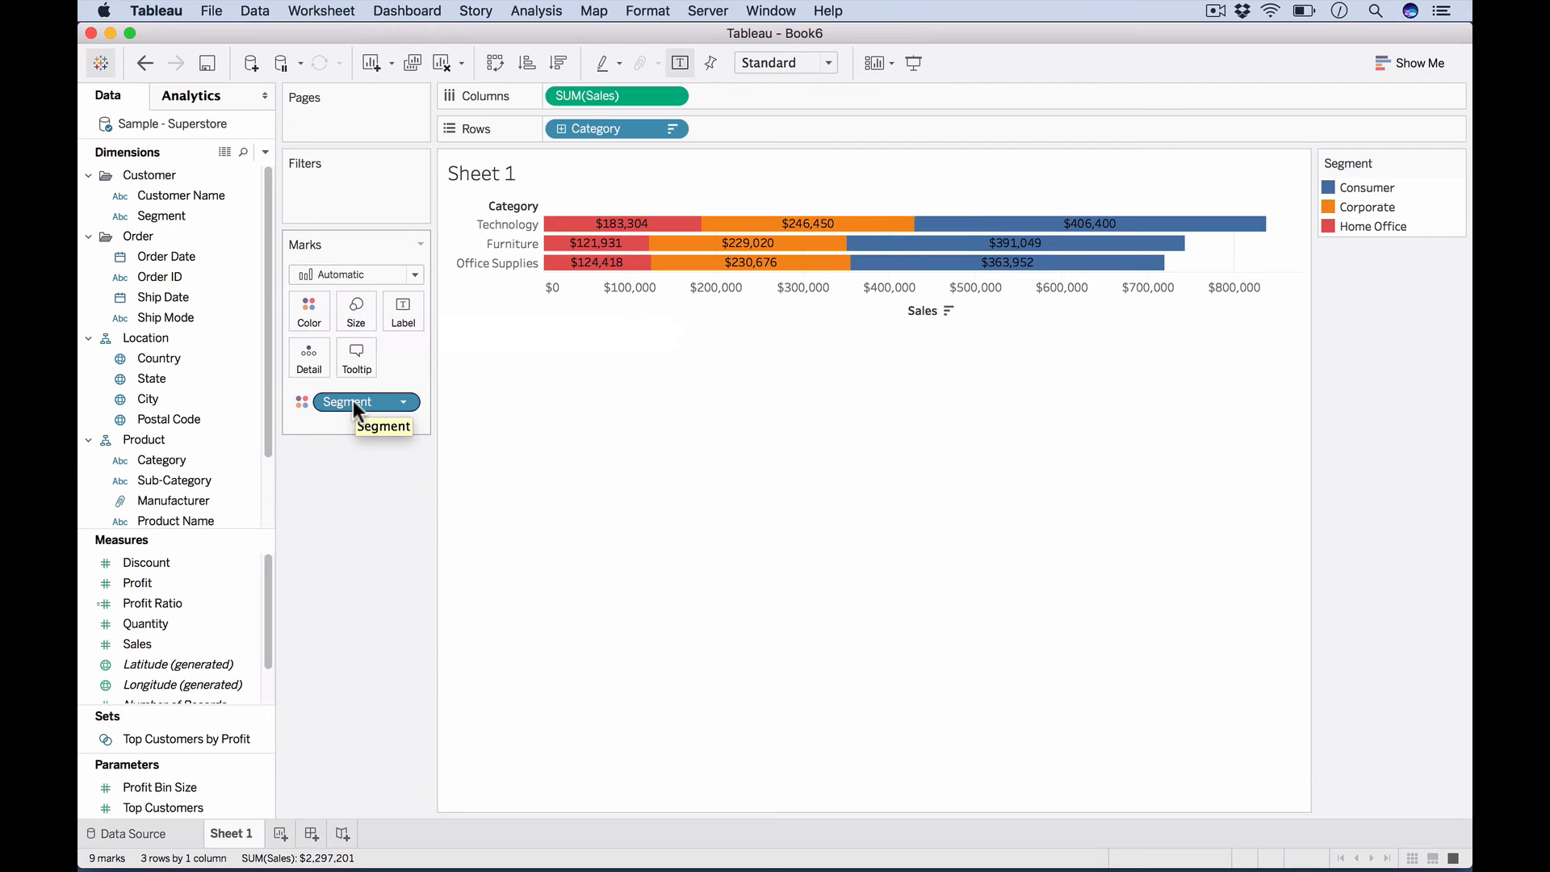
{"action": "left_click_drag", "start_coordinate": [355, 312], "coordinate": [356, 313]}
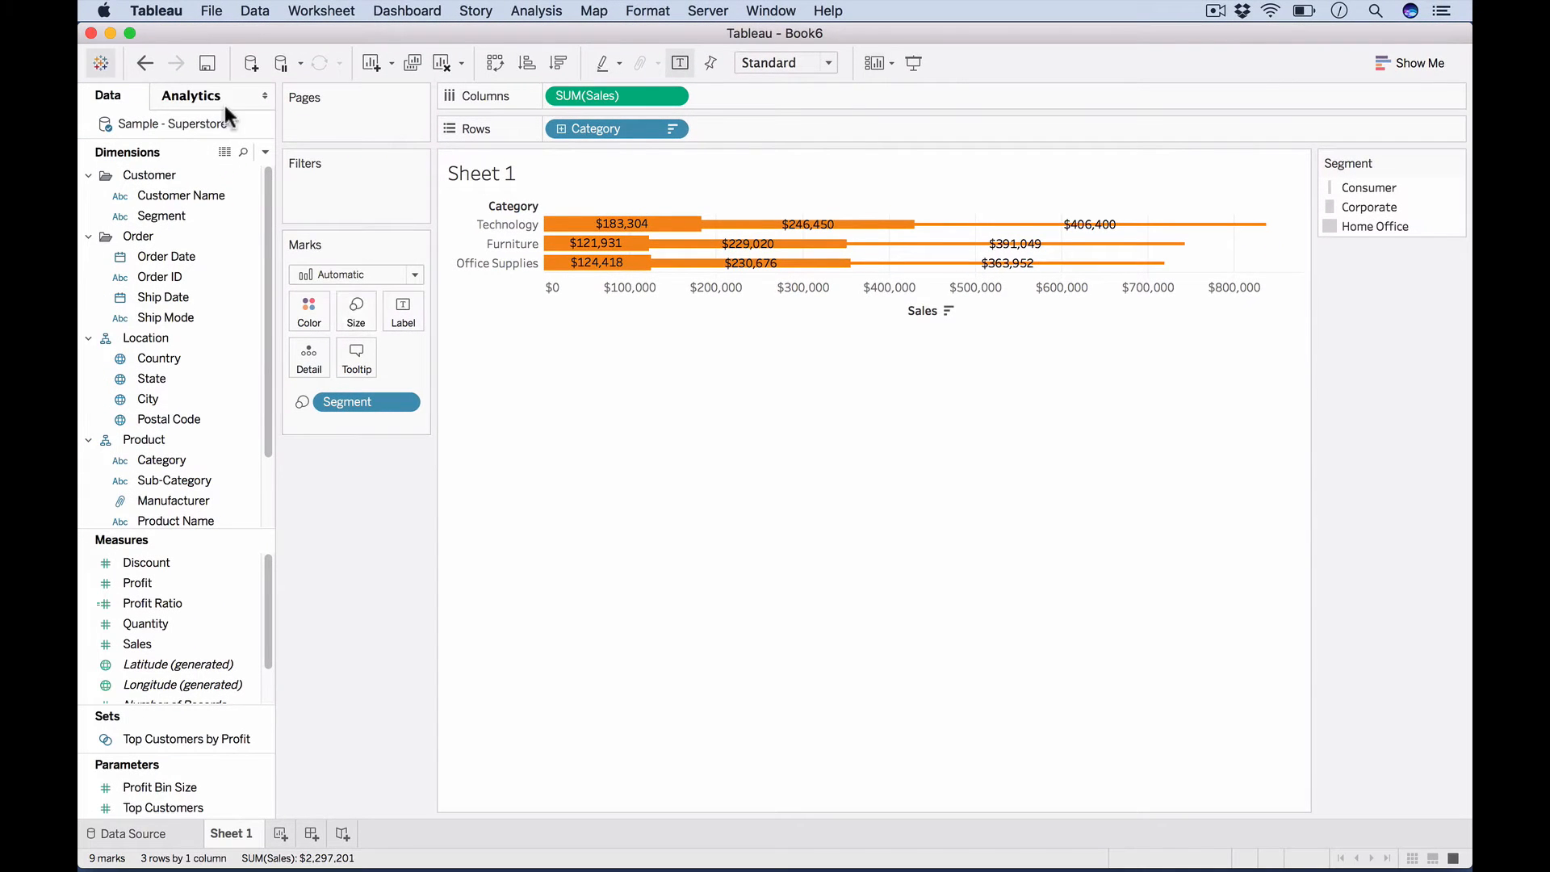
{"action": "left_click", "coordinate": [142, 64]}
{"action": "left_click", "coordinate": [137, 71]}
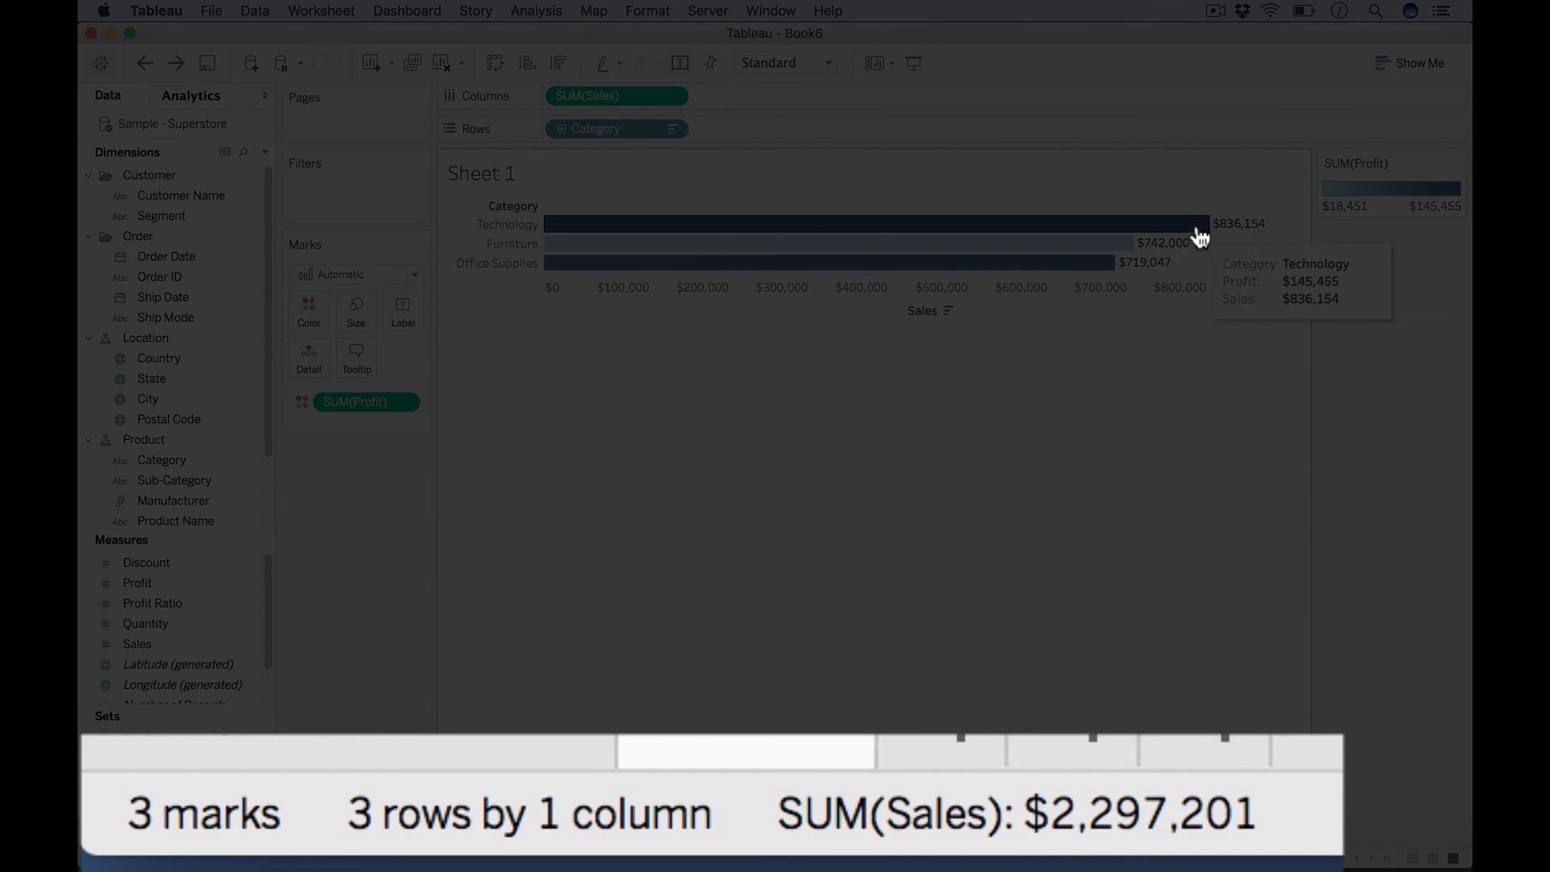
Step: Open the list of available mark types for the chart
{"action": "mouse_move", "coordinate": [1165, 235]}
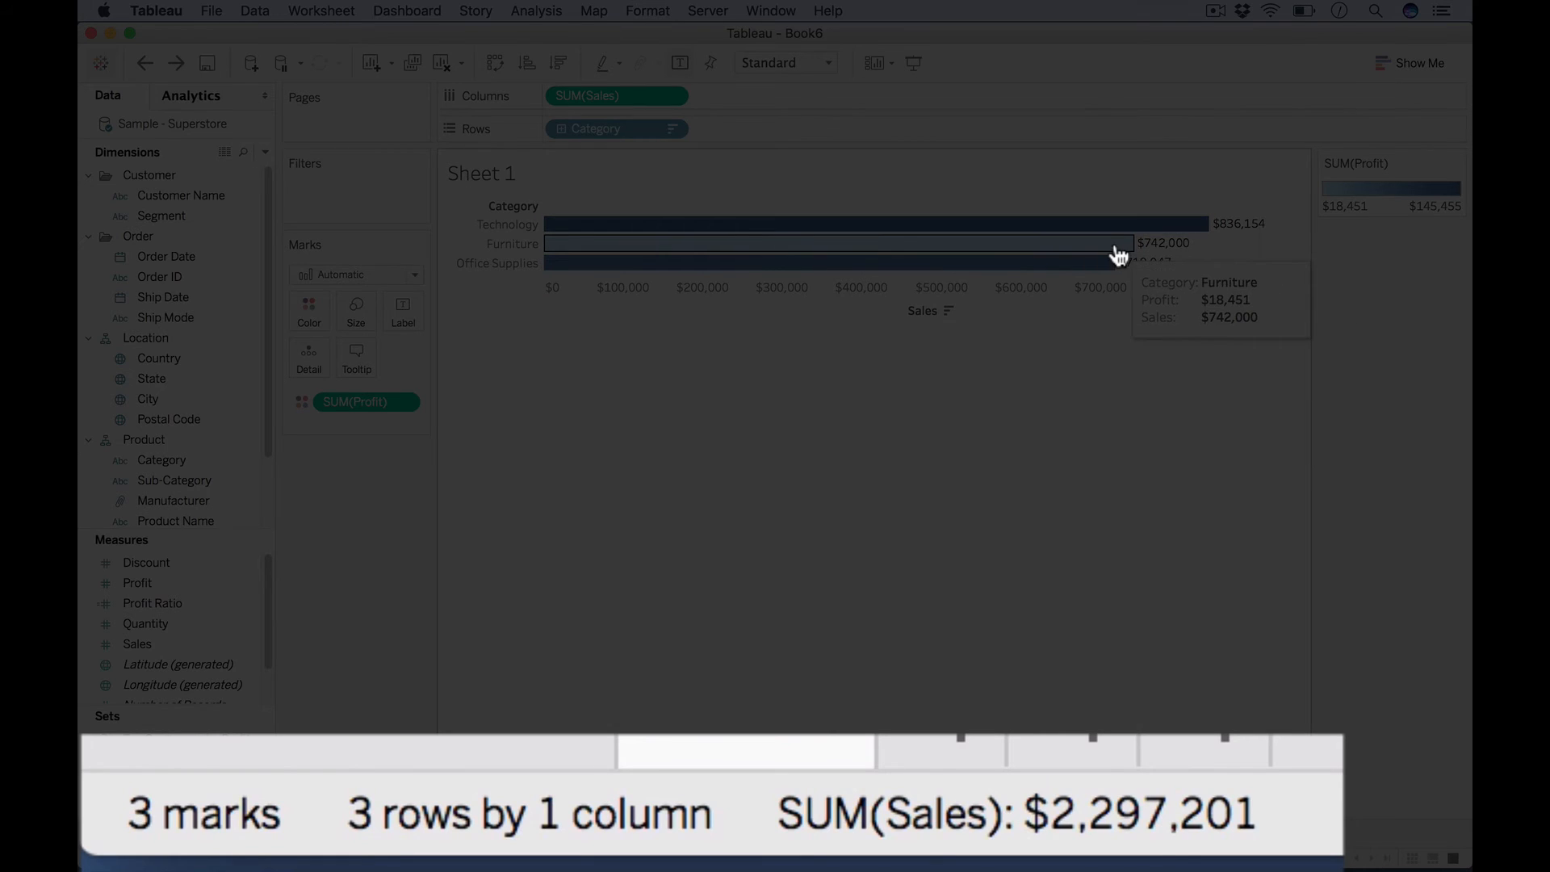
{"action": "mouse_move", "coordinate": [1093, 266]}
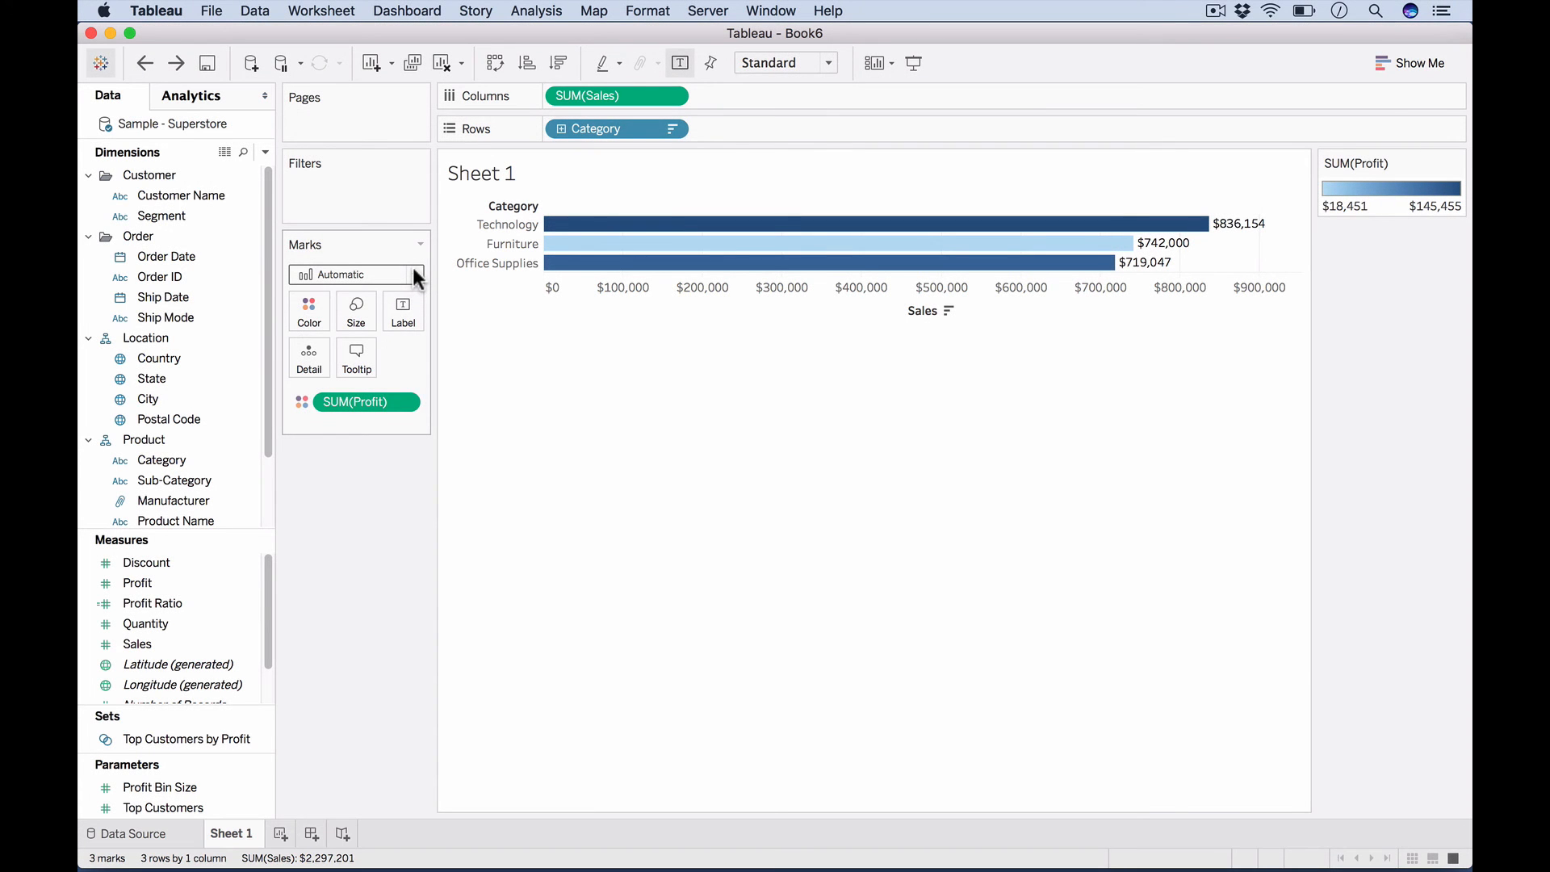
{"action": "left_click", "coordinate": [415, 274]}
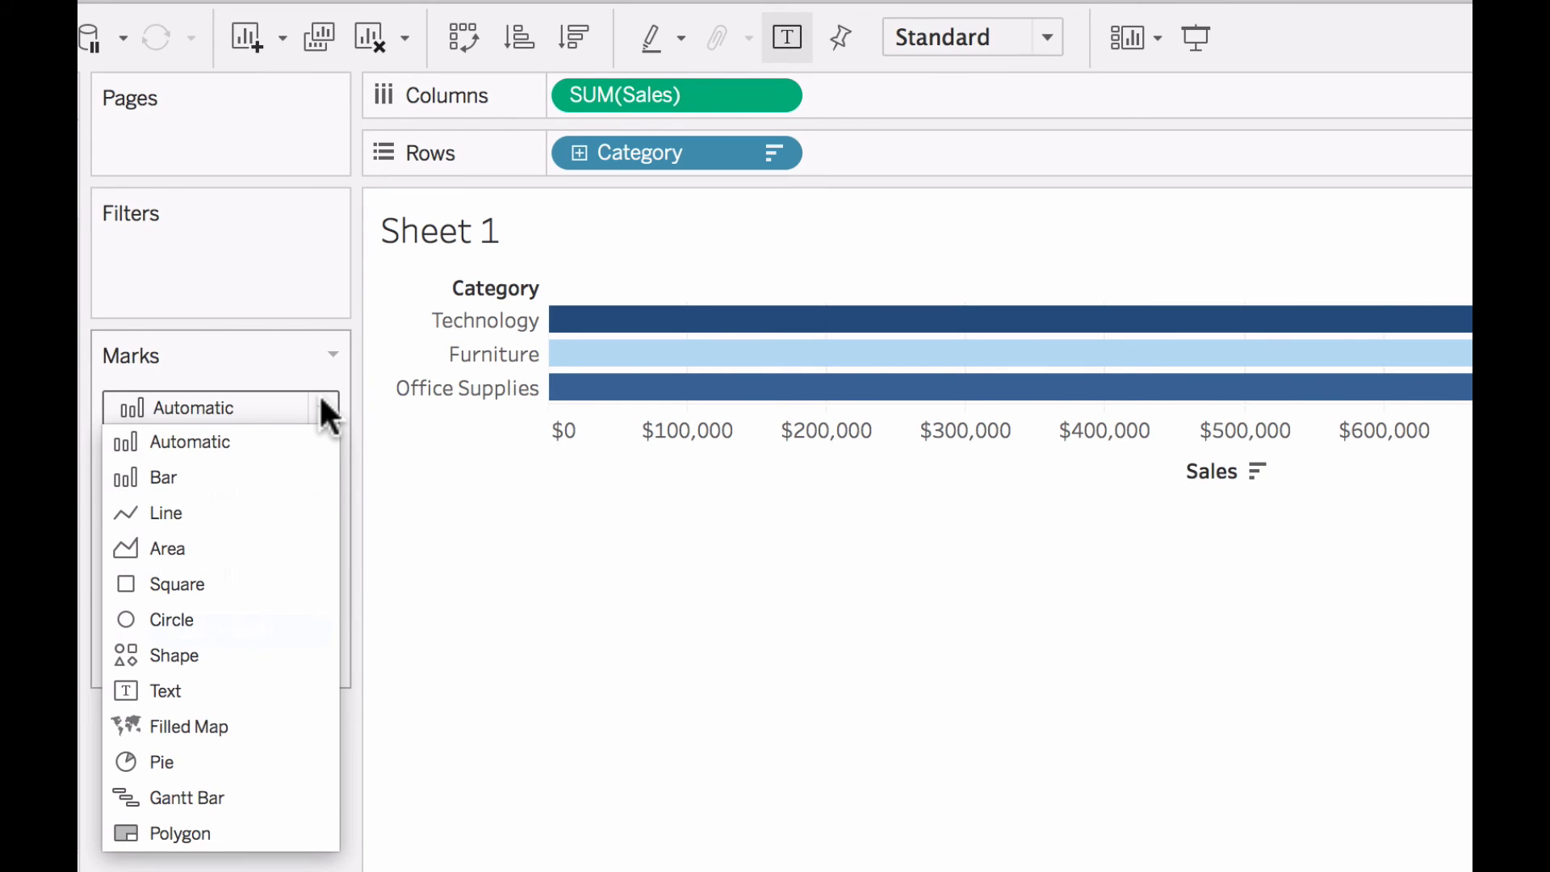
Step: Change the mark type of the Sales by Category chart to Circle
{"action": "left_click", "coordinate": [322, 402]}
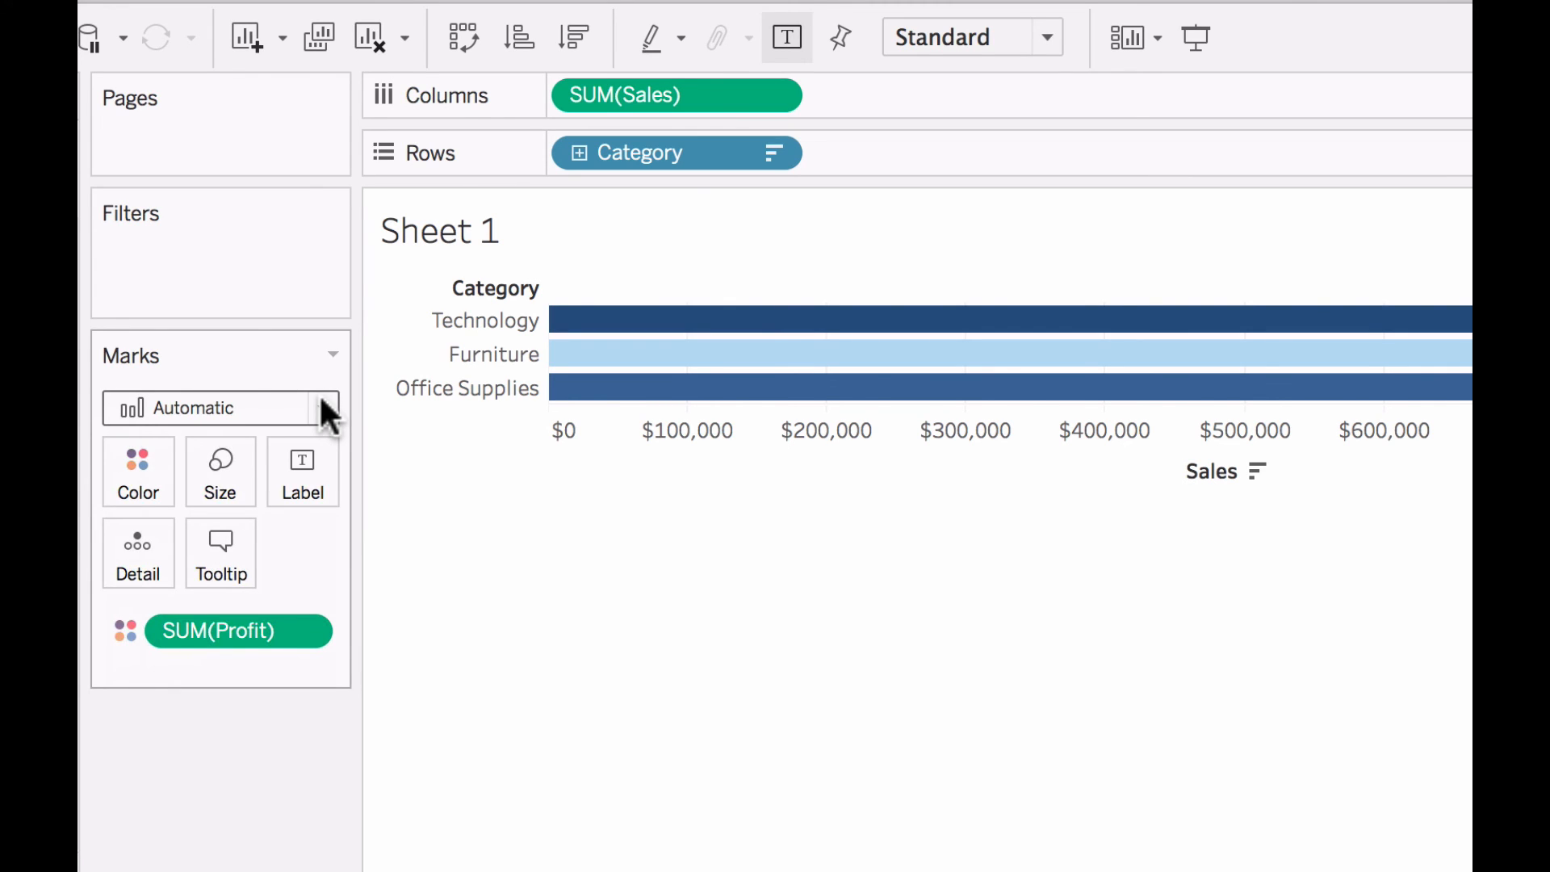
{"action": "left_click", "coordinate": [327, 408]}
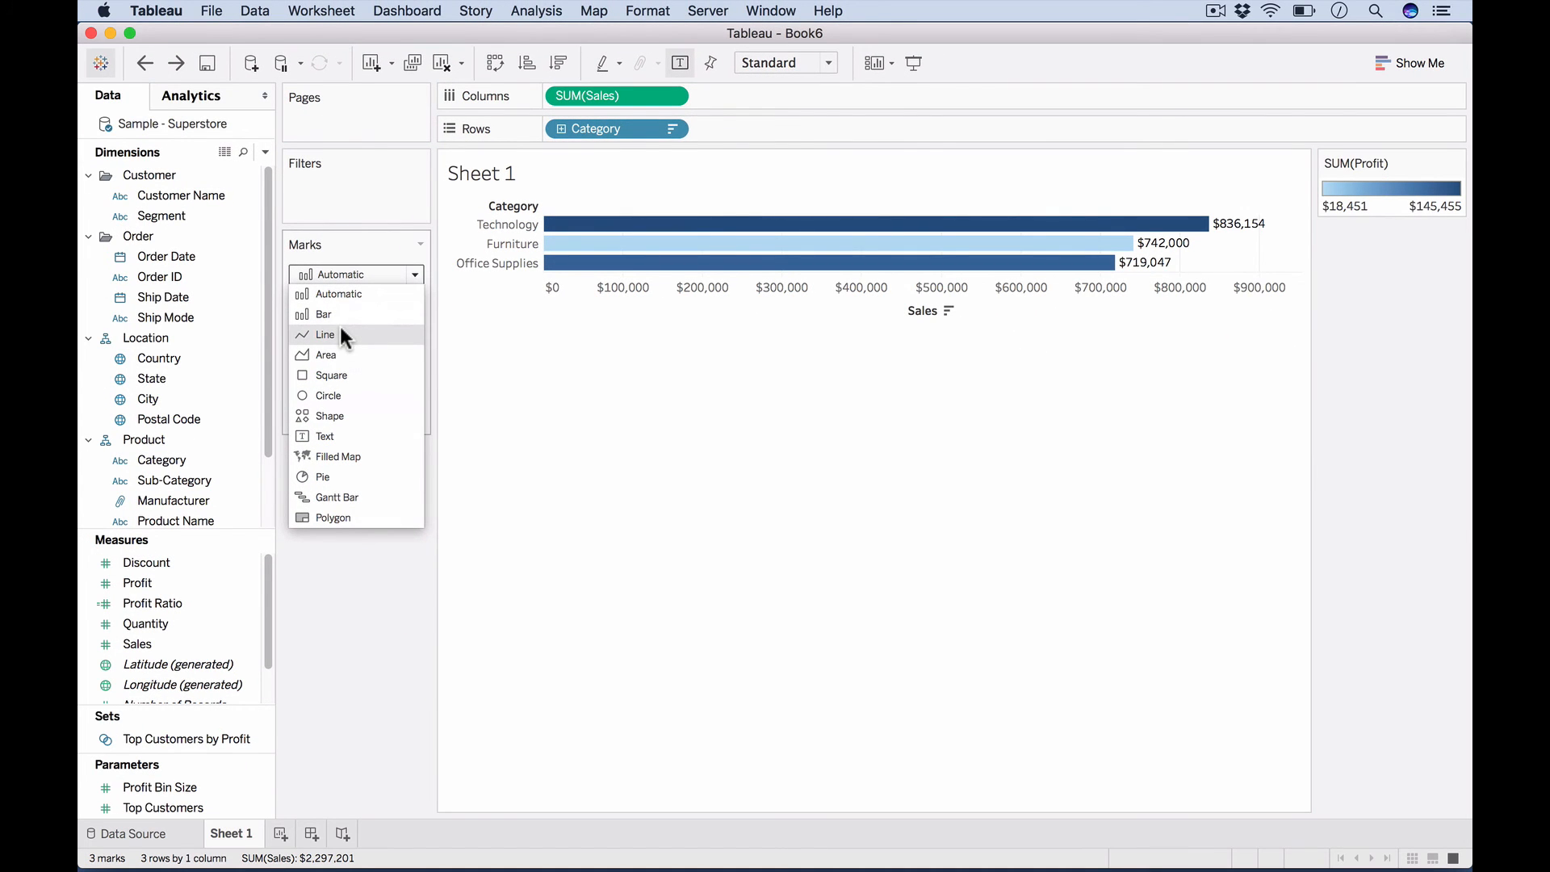
{"action": "left_click", "coordinate": [355, 394]}
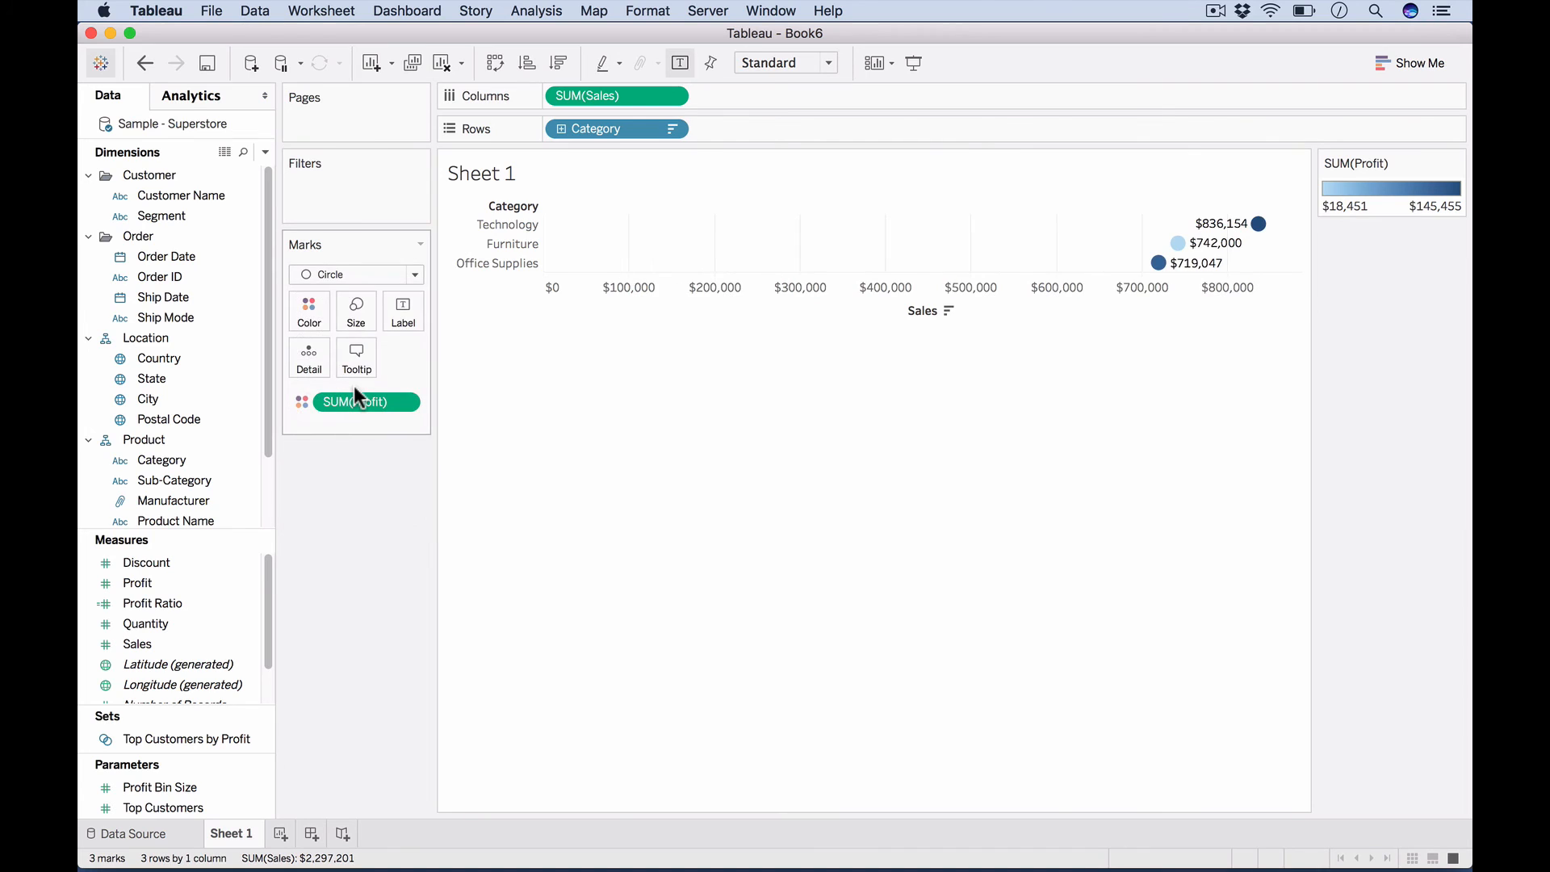
Step: Swap the rows and columns so Category runs across, and set the mark type to Bar
{"action": "left_click", "coordinate": [495, 64]}
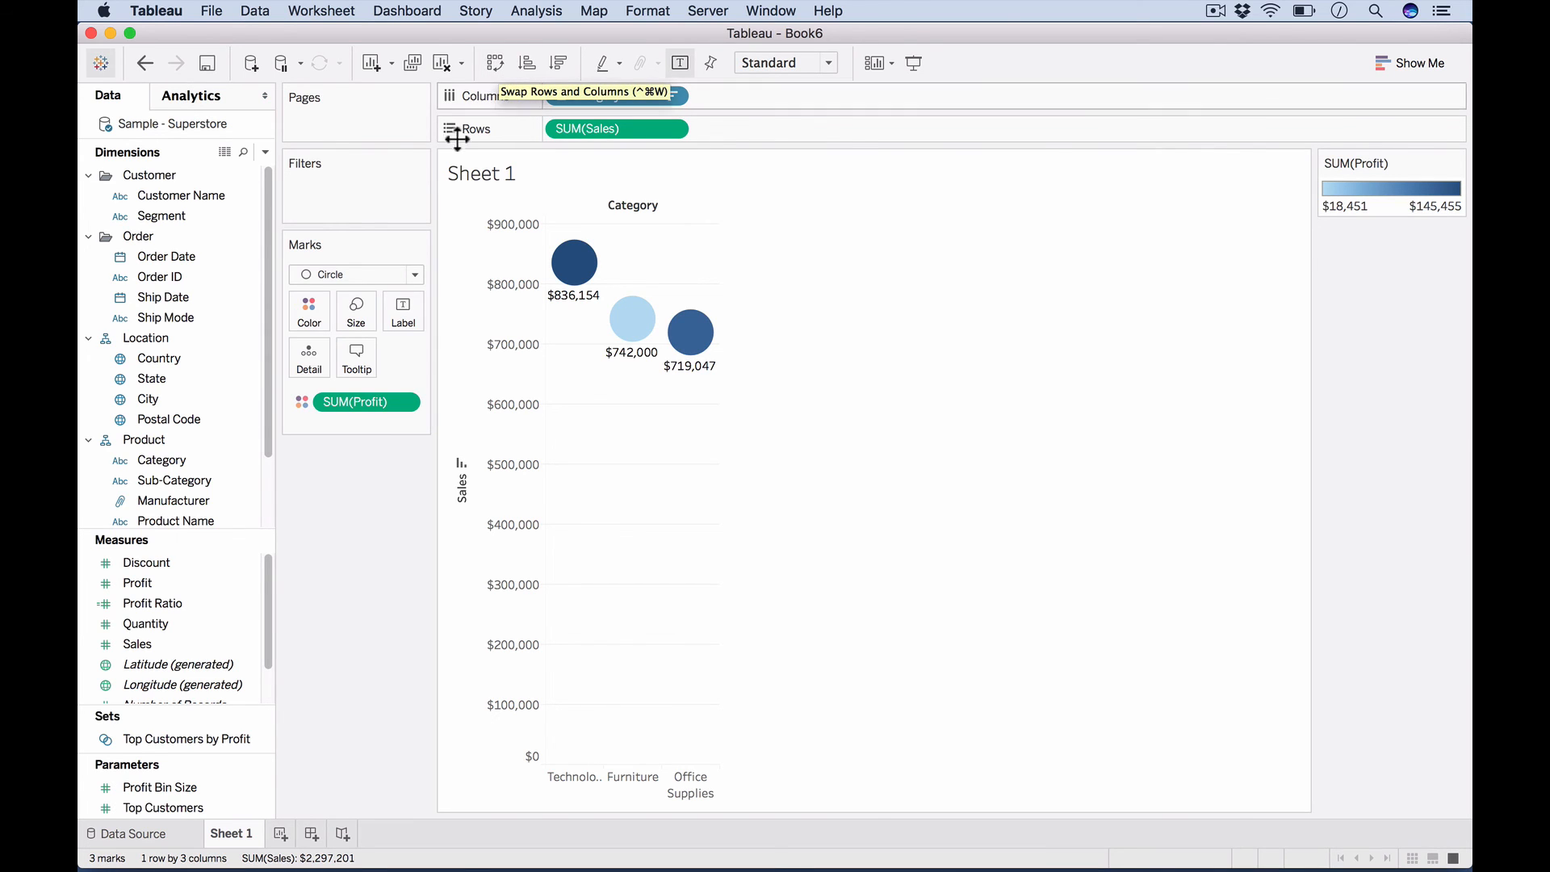
{"action": "left_click", "coordinate": [365, 276]}
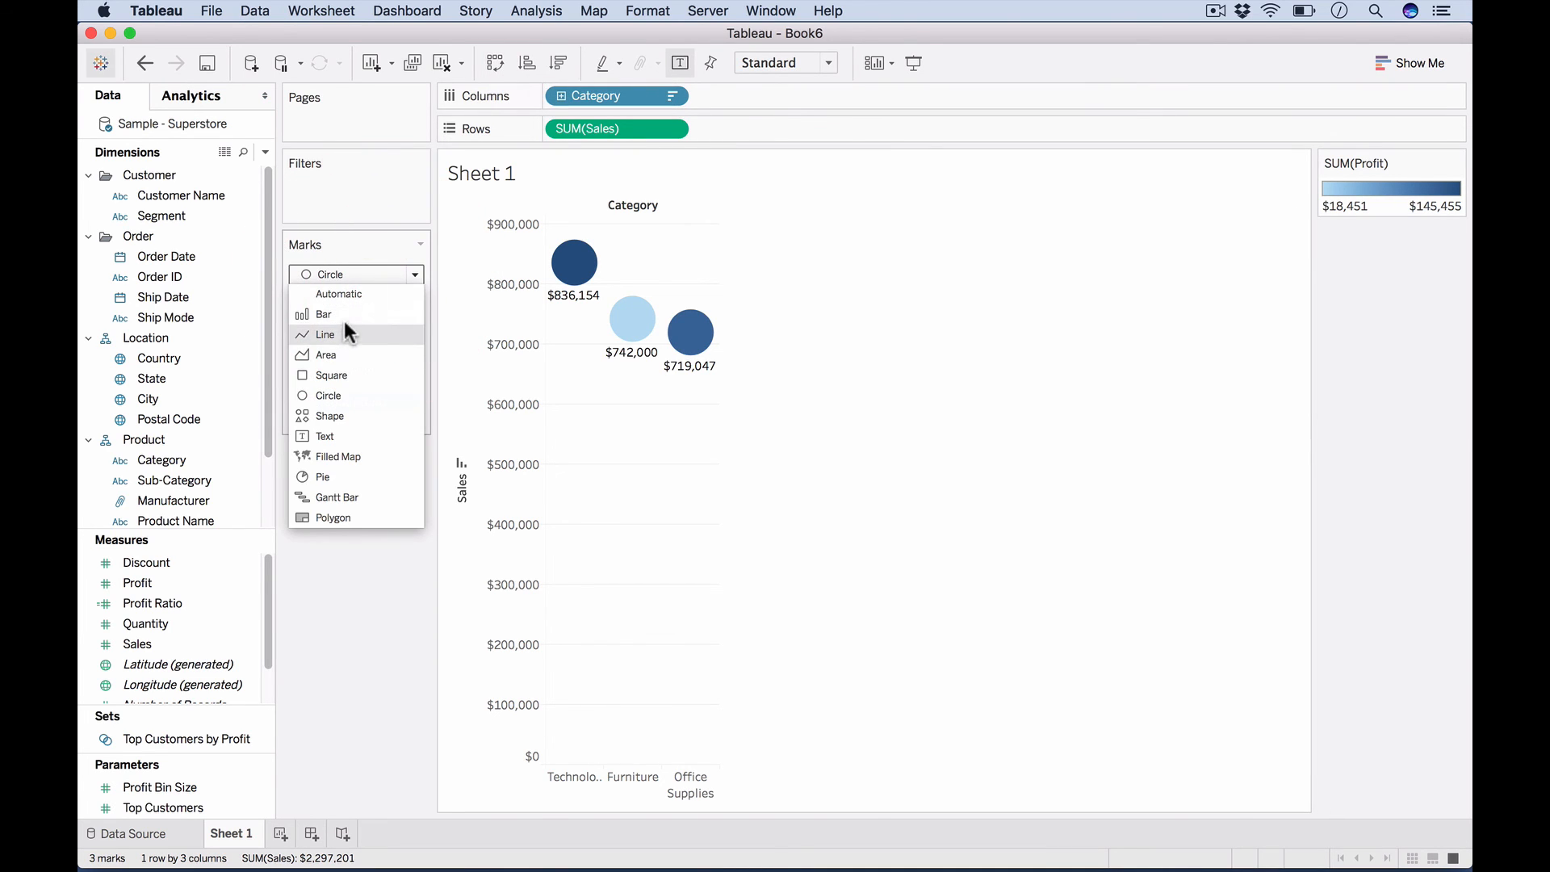
{"action": "left_click", "coordinate": [346, 315]}
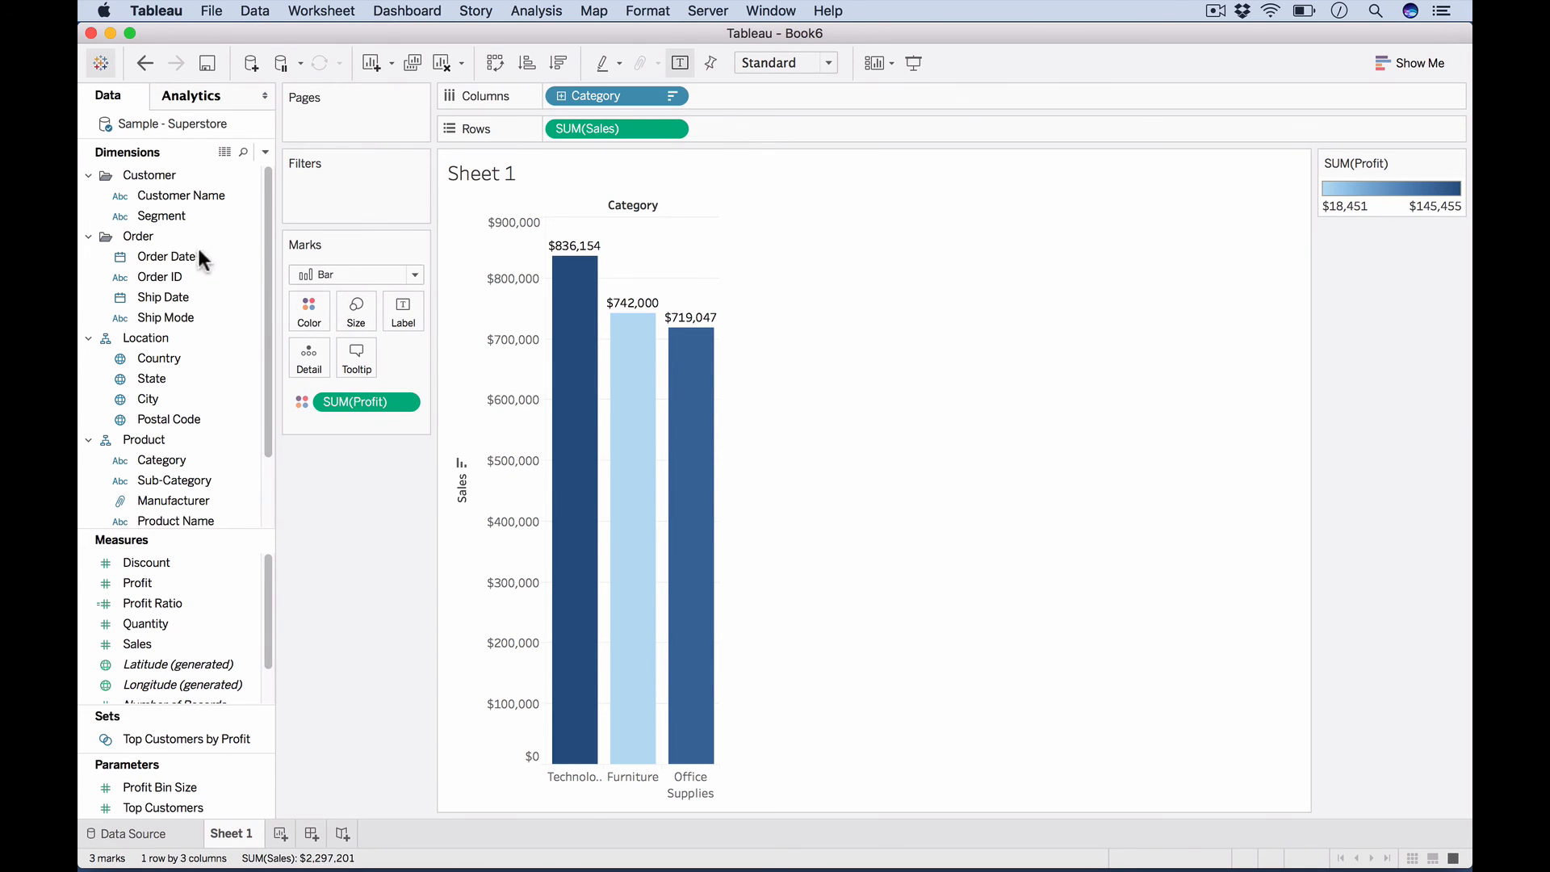
Step: Replace Category with the year of Order Date on the columns, and set the mark type to Automatic
{"action": "left_click_drag", "start_coordinate": [177, 254], "coordinate": [608, 94]}
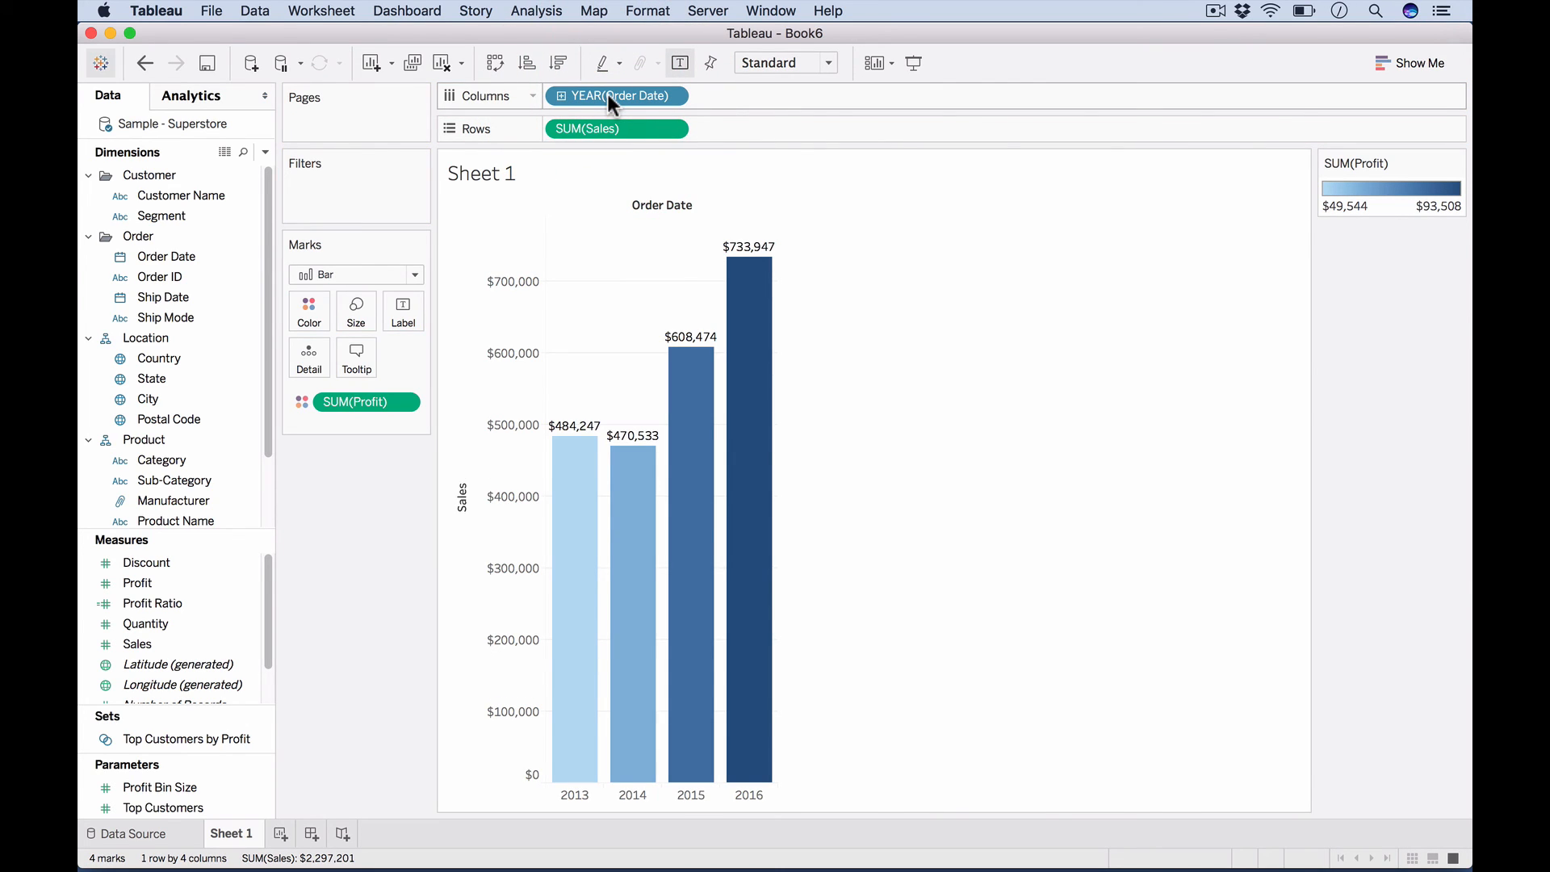
{"action": "left_click", "coordinate": [349, 276]}
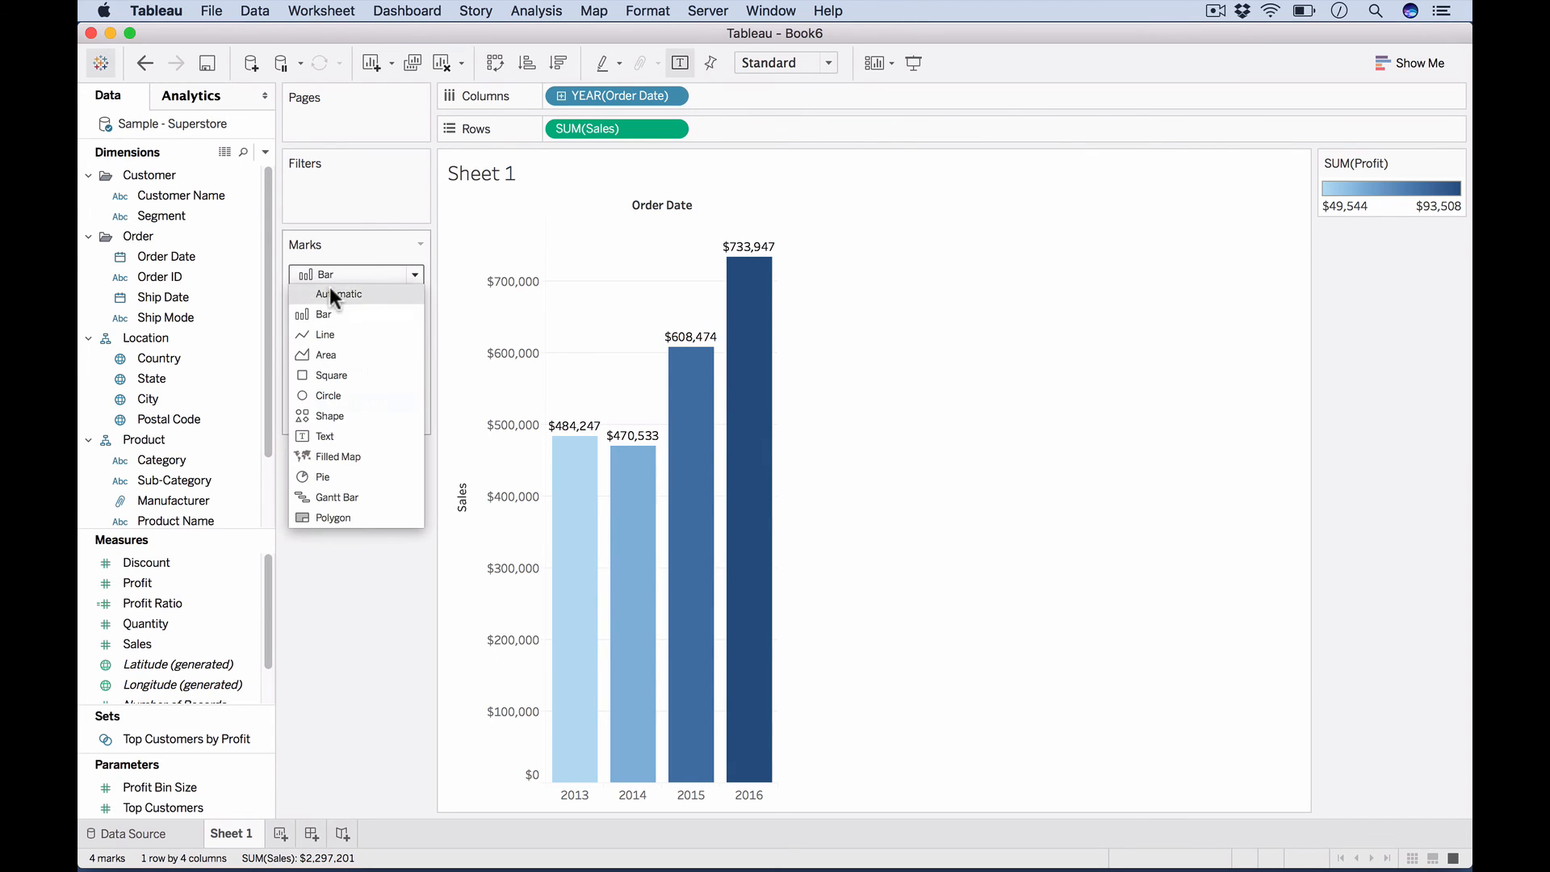
{"action": "left_click", "coordinate": [331, 293]}
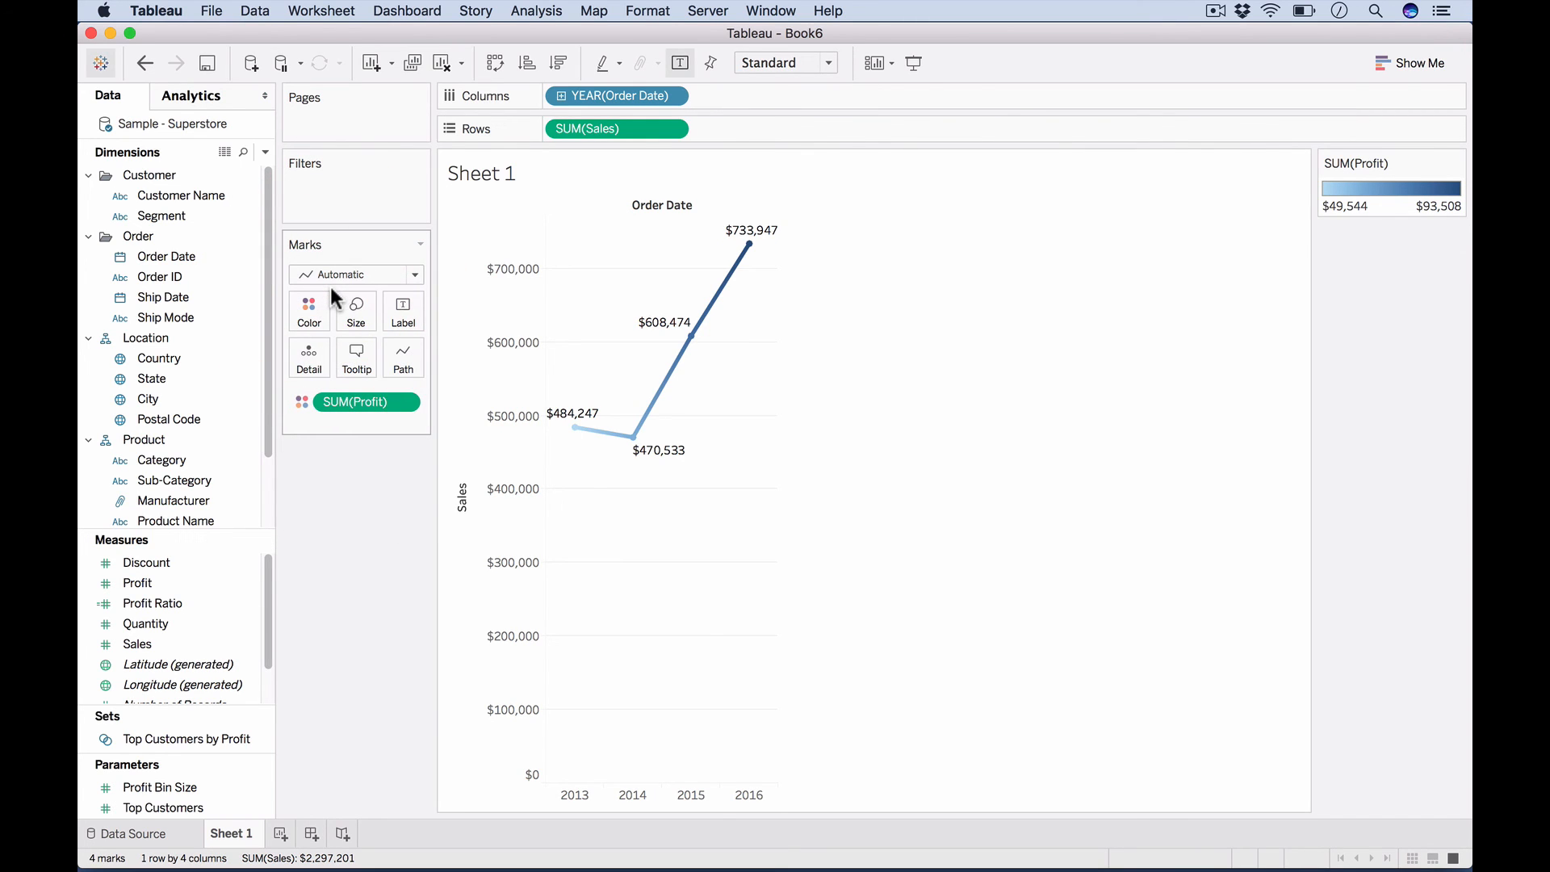
Step: Set the mark type of the Sales by Order Date chart to Bar
{"action": "left_click", "coordinate": [378, 275]}
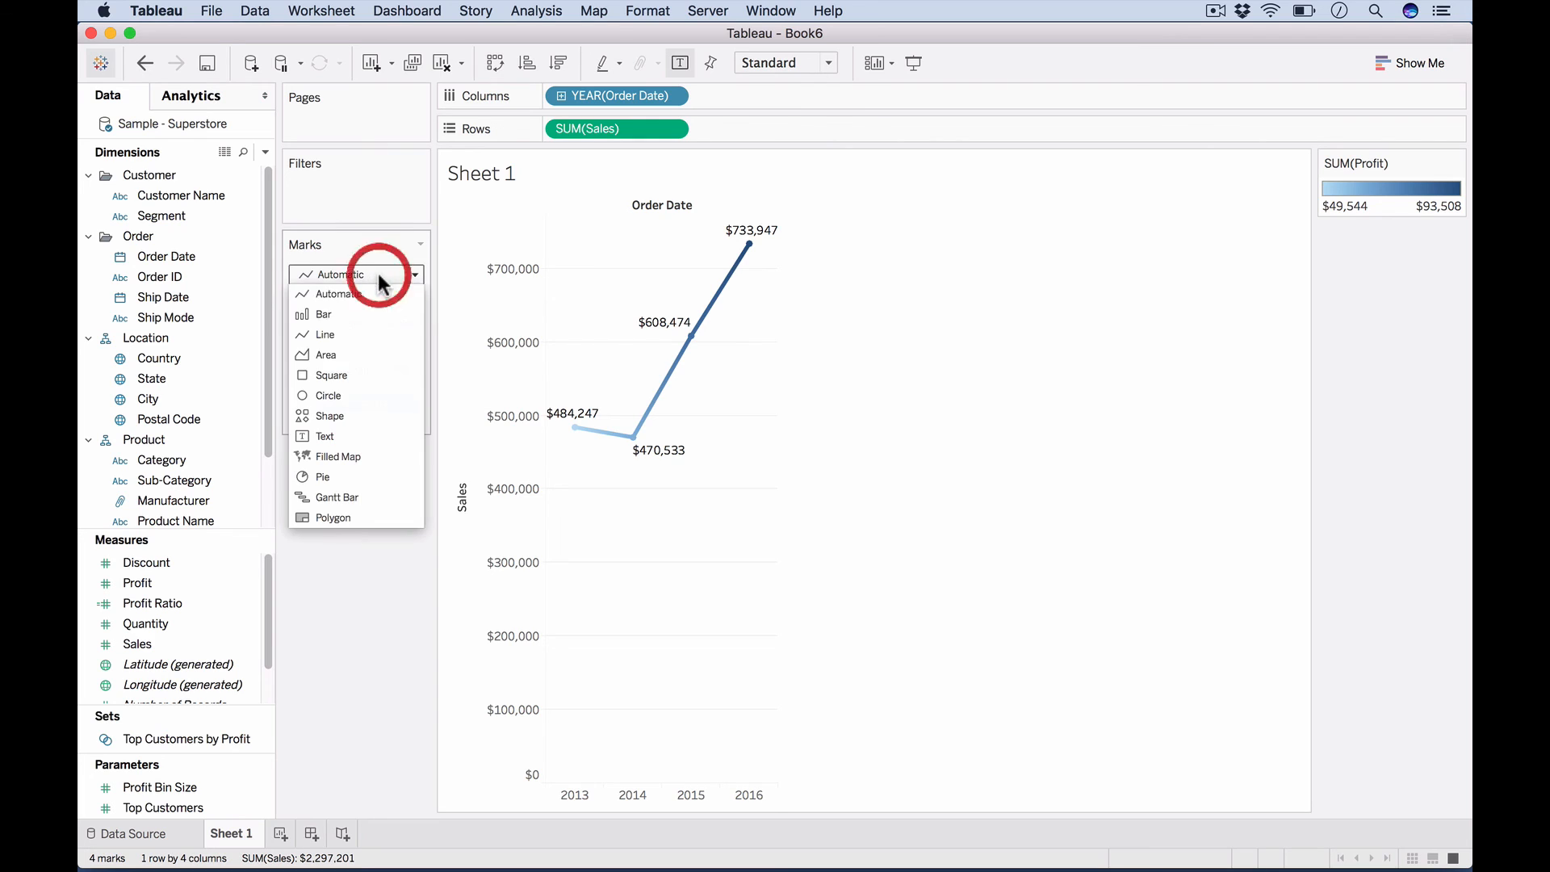
{"action": "left_click", "coordinate": [347, 311]}
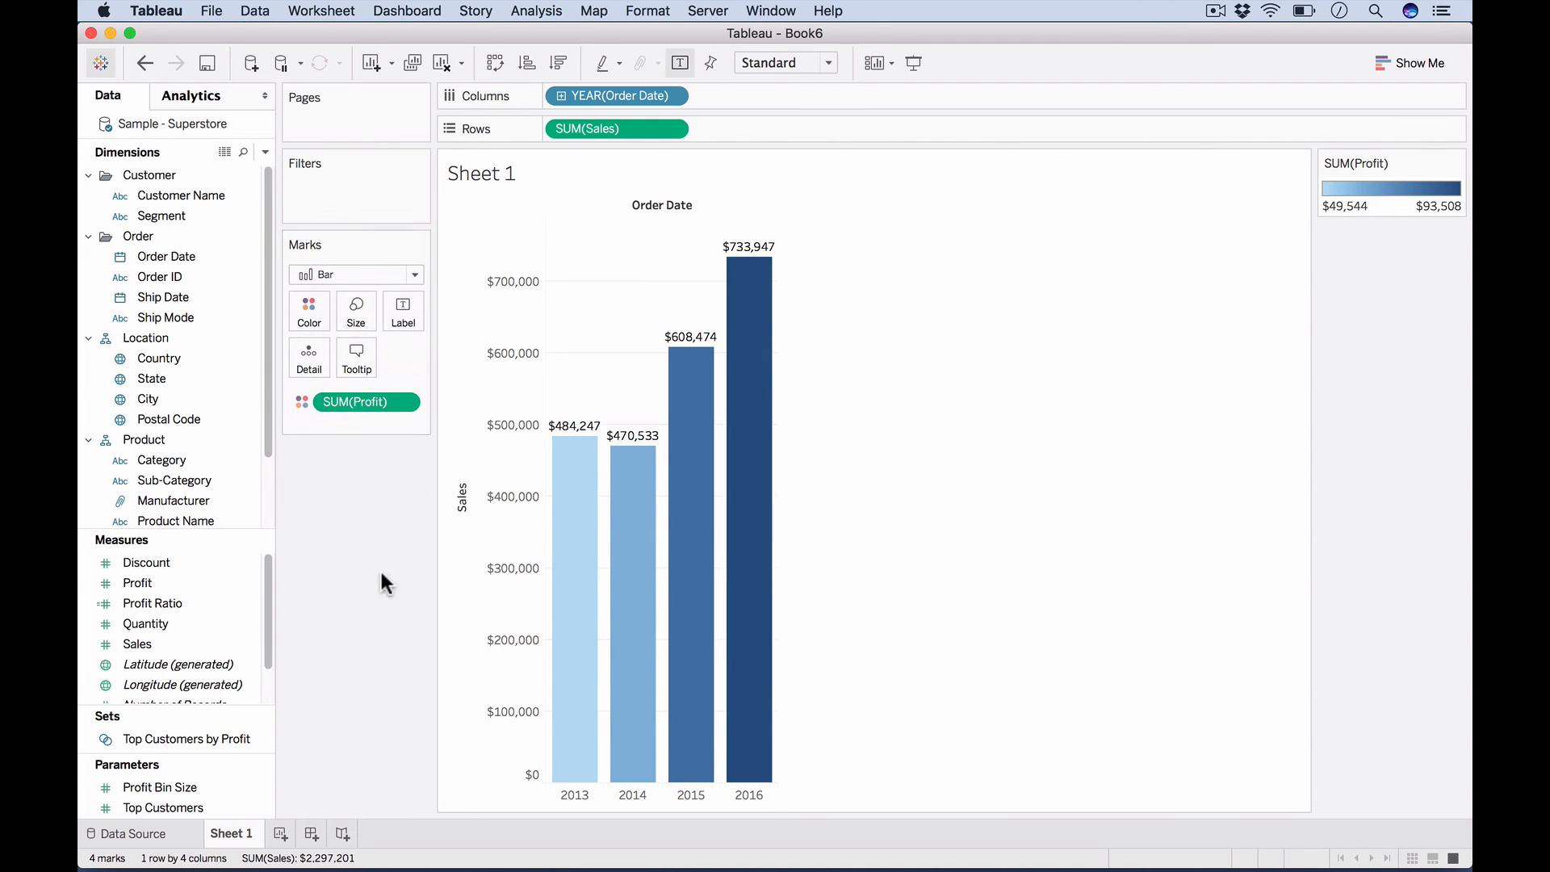